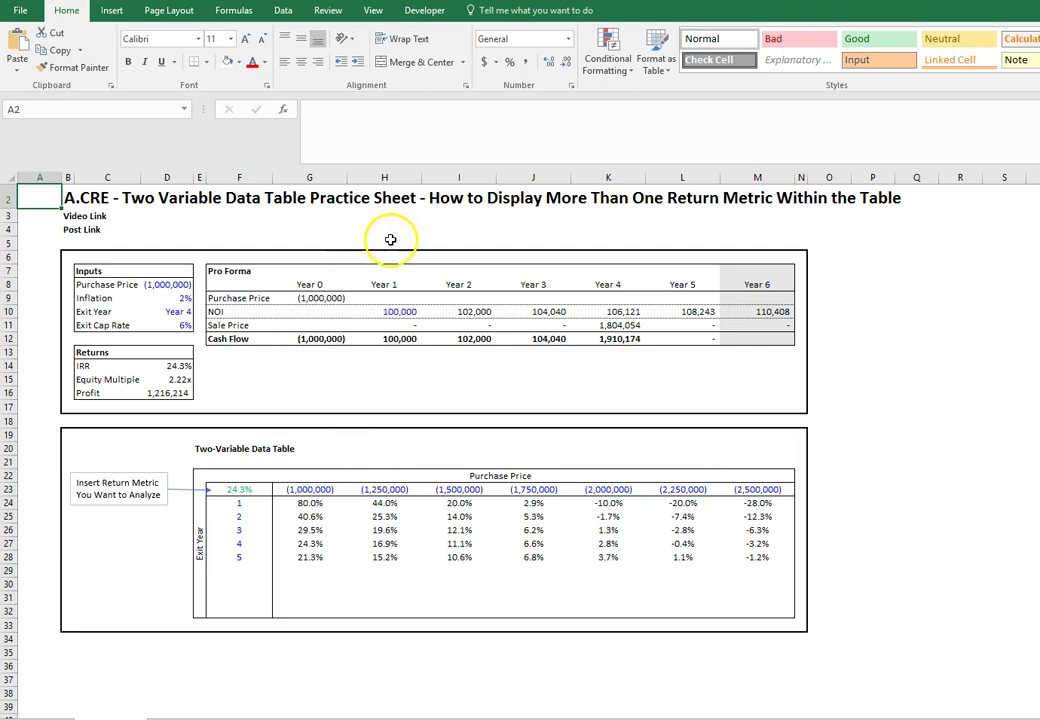
Step: Review the practice sheet, the Year 1 NOI in H10 and the data table's rows, columns and results
click(462, 200)
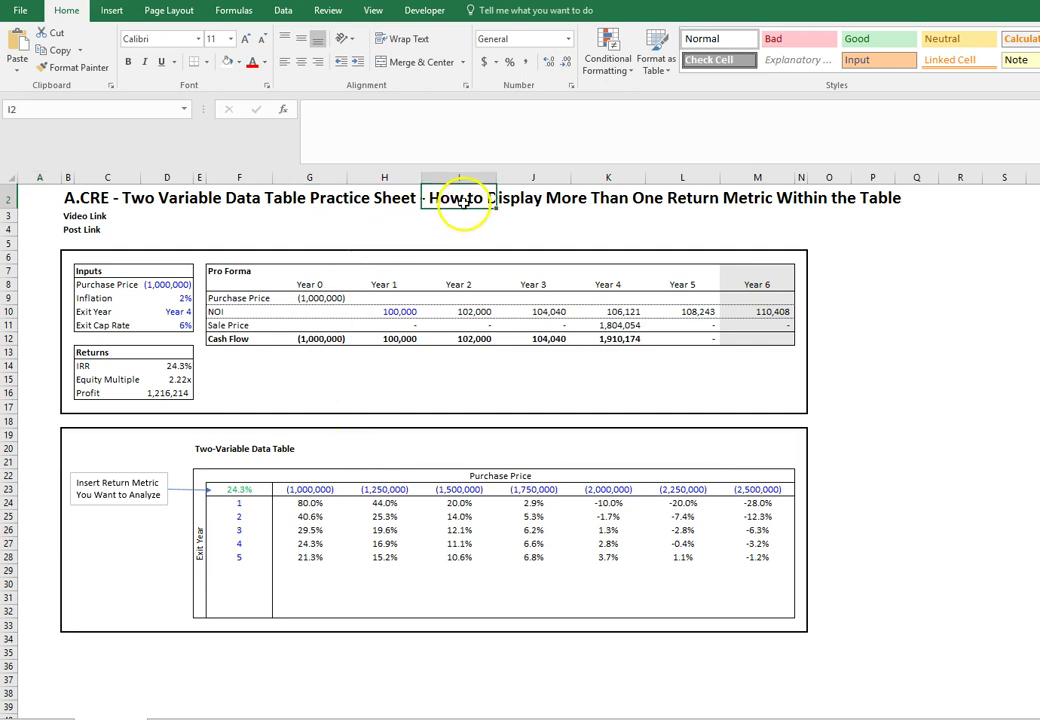
click(400, 311)
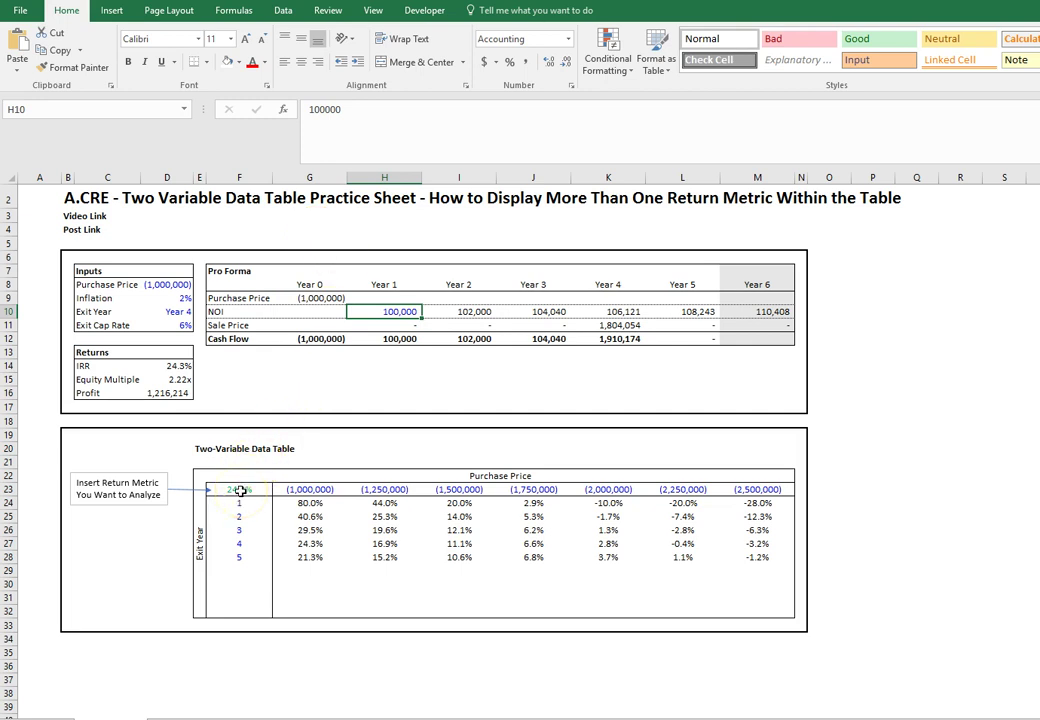
drag(310, 503, 727, 566)
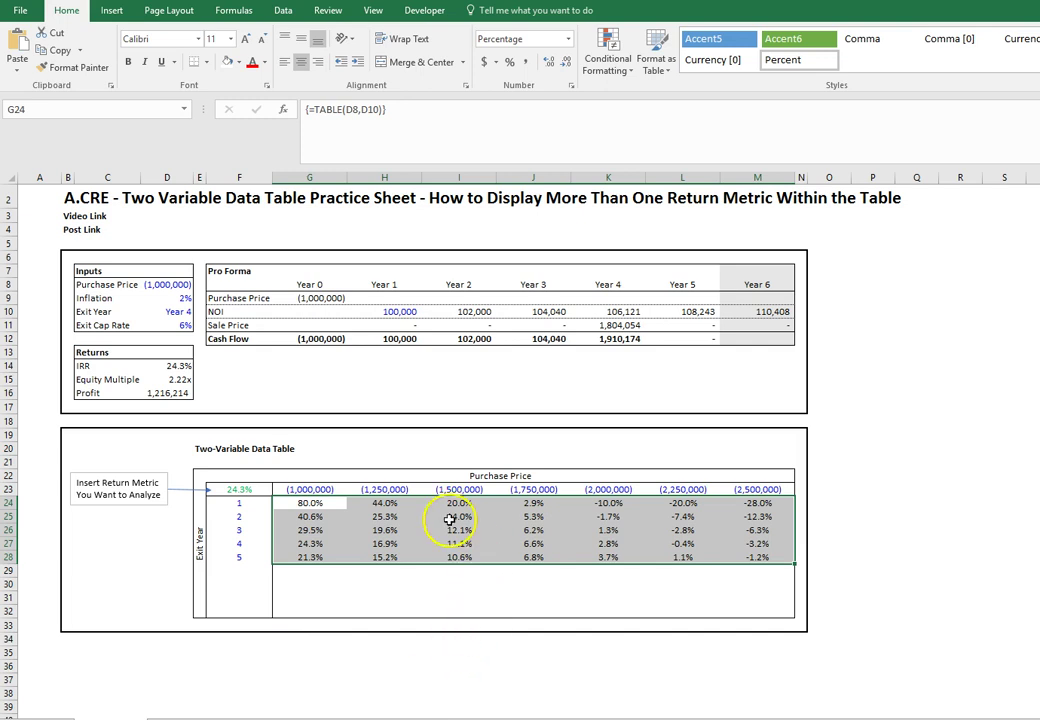
click(320, 590)
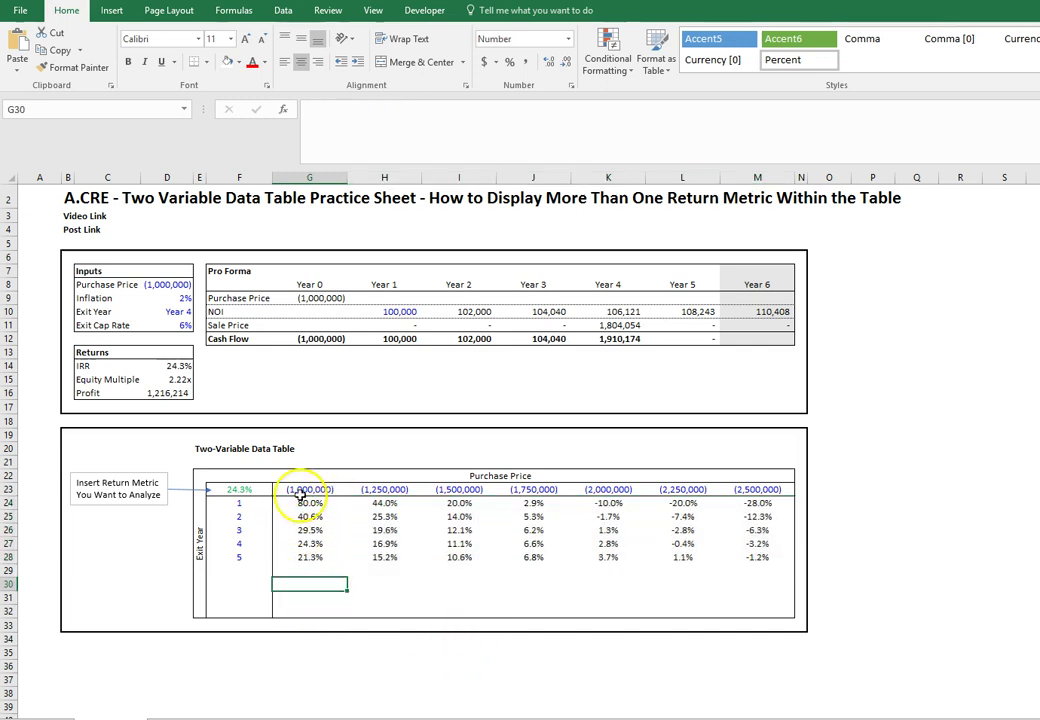
drag(248, 489, 612, 489)
drag(238, 490, 232, 557)
click(276, 545)
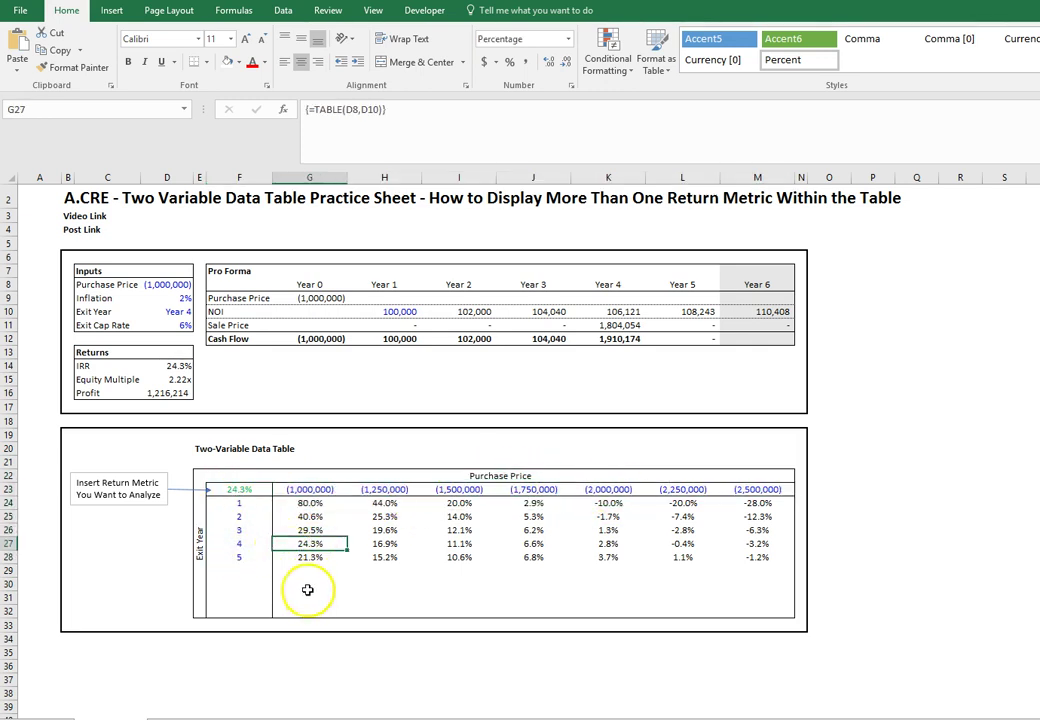
click(240, 489)
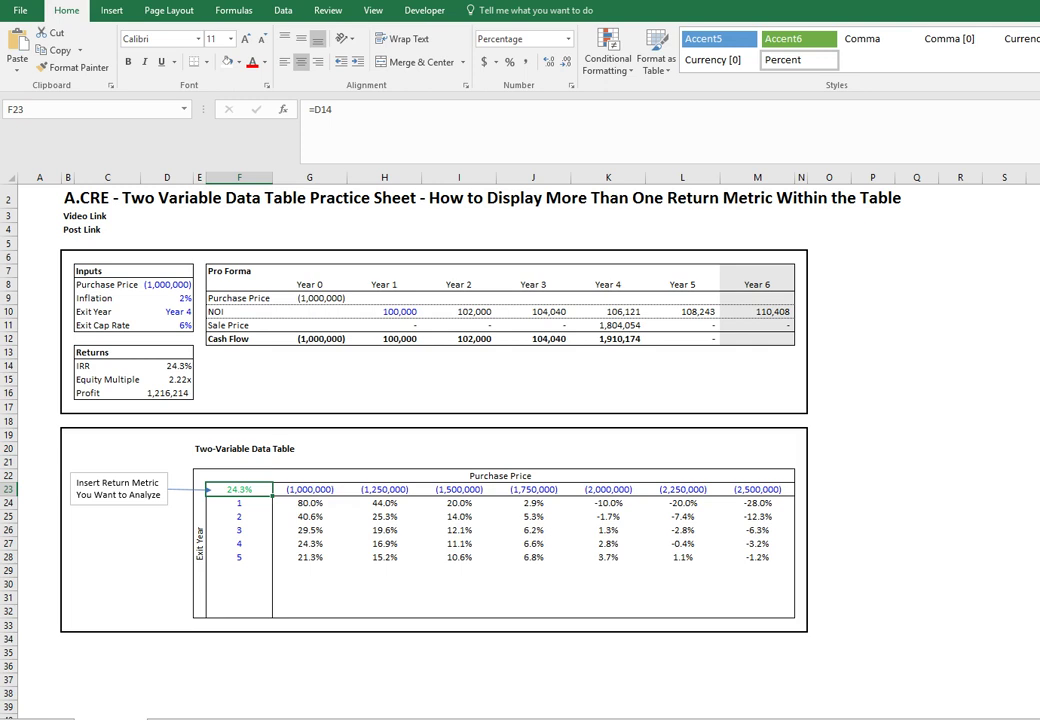
Step: Select F23 and put its =D14 formula into edit mode in the formula bar
mouse_move(305, 503)
mouse_down()
mouse_move(406, 545)
mouse_move(631, 532)
mouse_move(720, 545)
mouse_move(743, 561)
mouse_up()
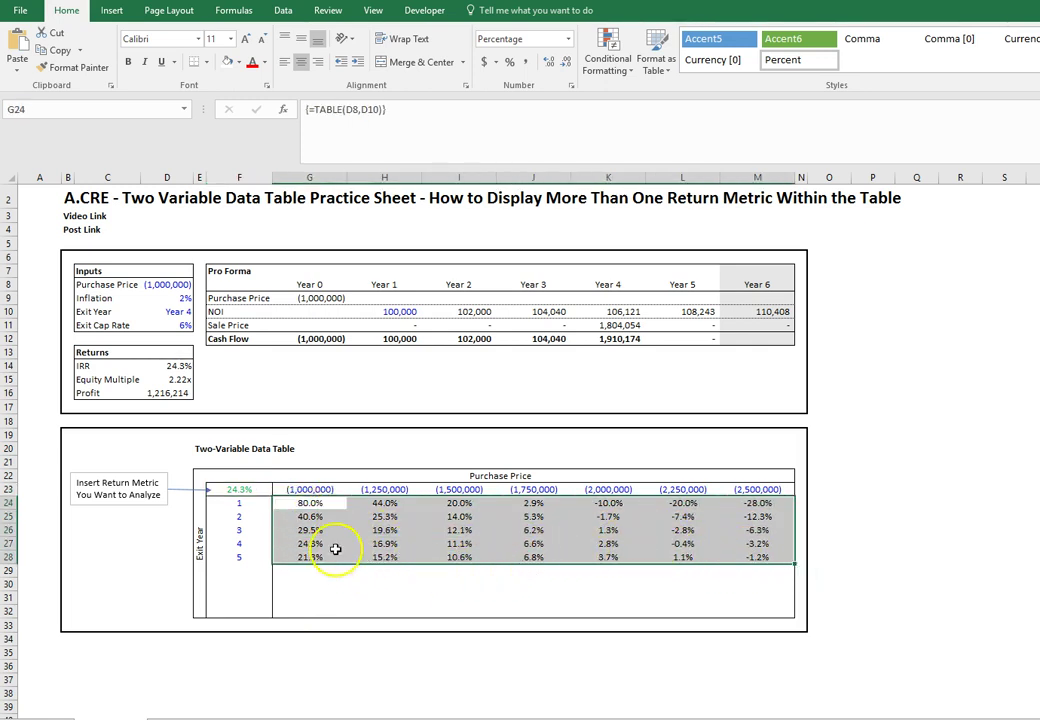
click(226, 490)
click(334, 108)
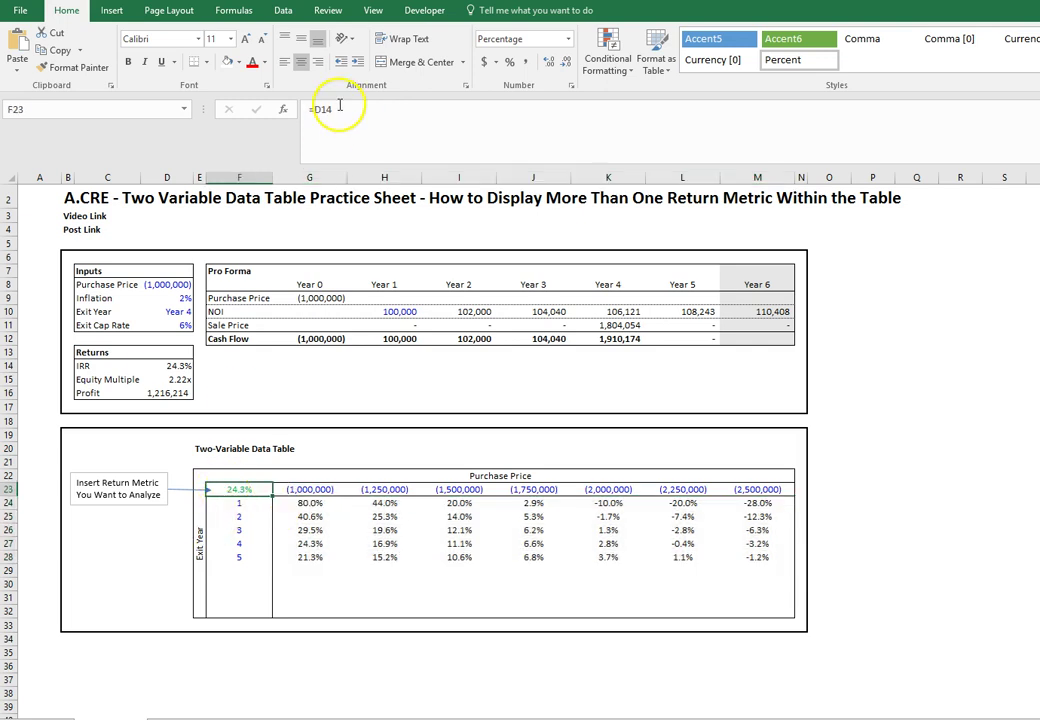
key(Escape)
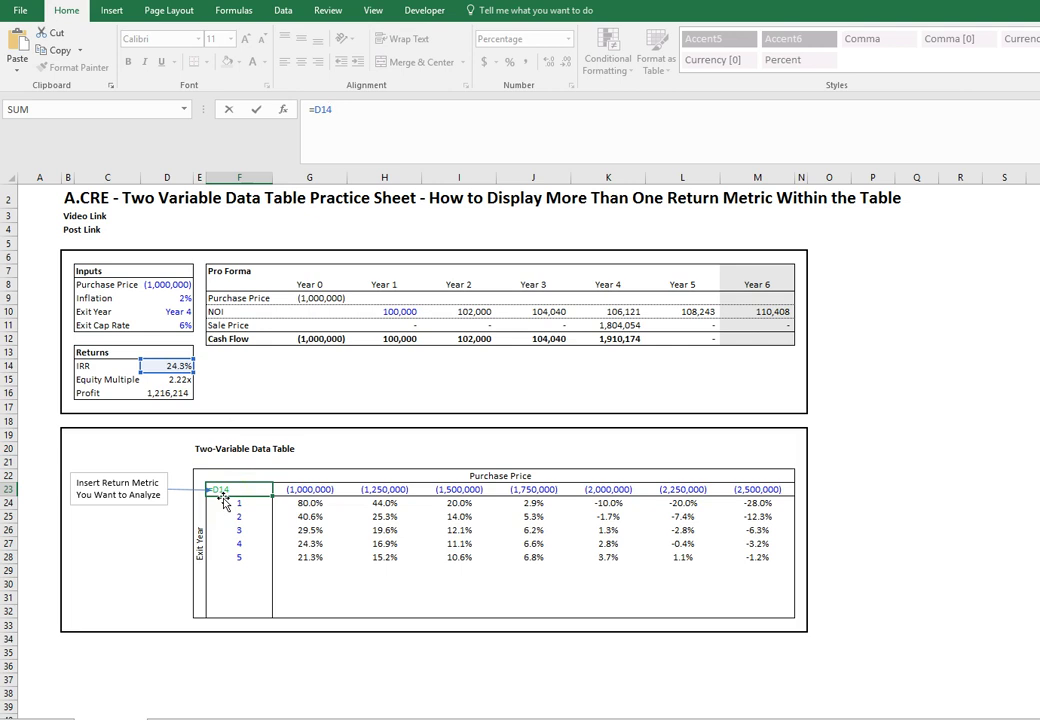
key(Return)
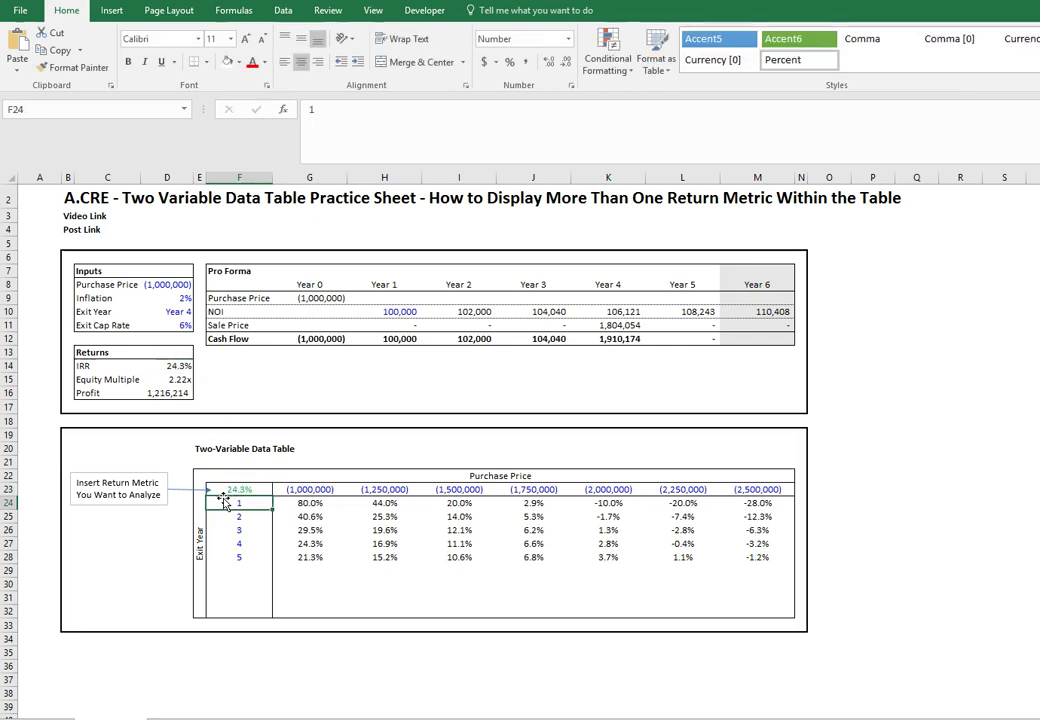
click(228, 491)
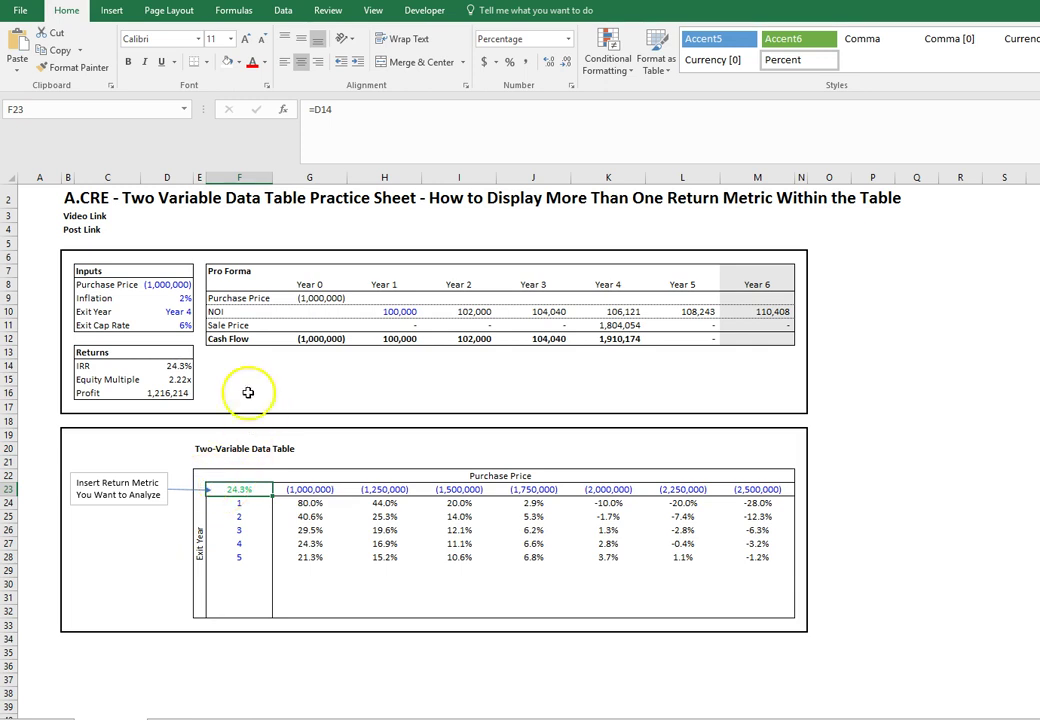
click(347, 107)
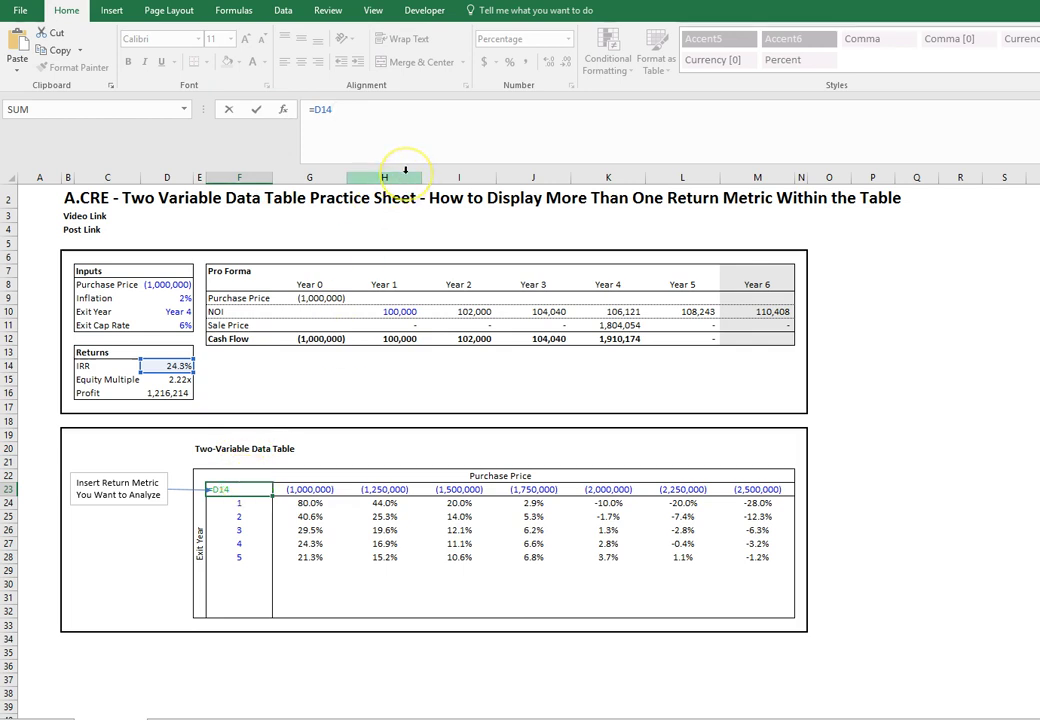
Step: Change F23 to =D14&" / "&D15 so the table shows IRR / multiple pairs like 0.8 / 1.8
text(&)
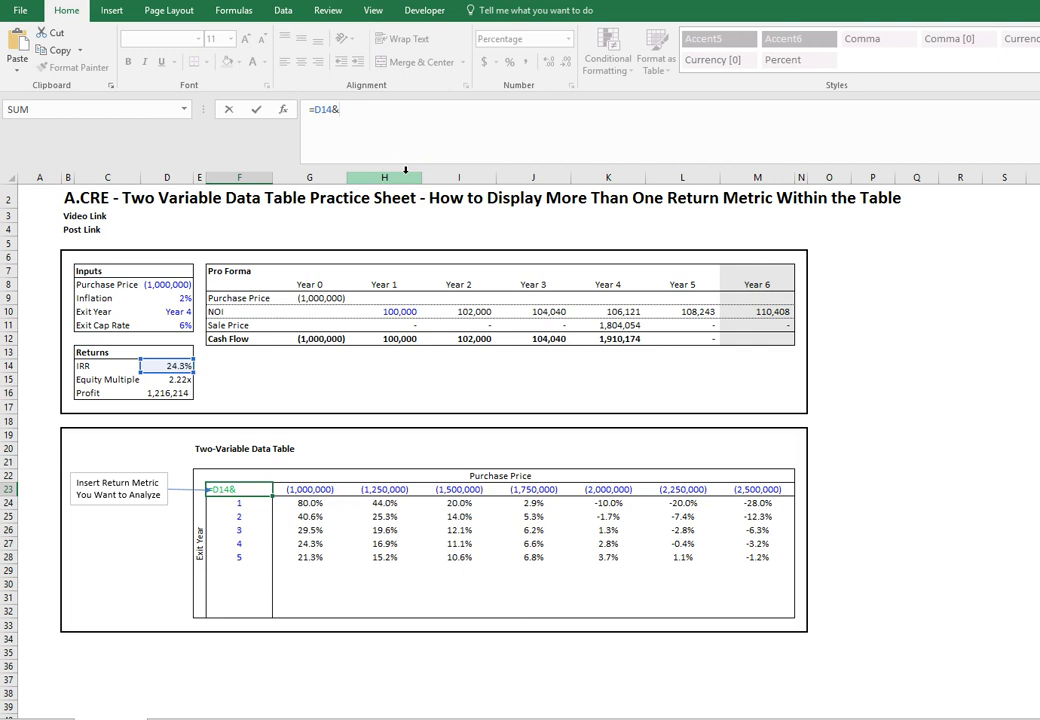
text(" / ")
text(&)
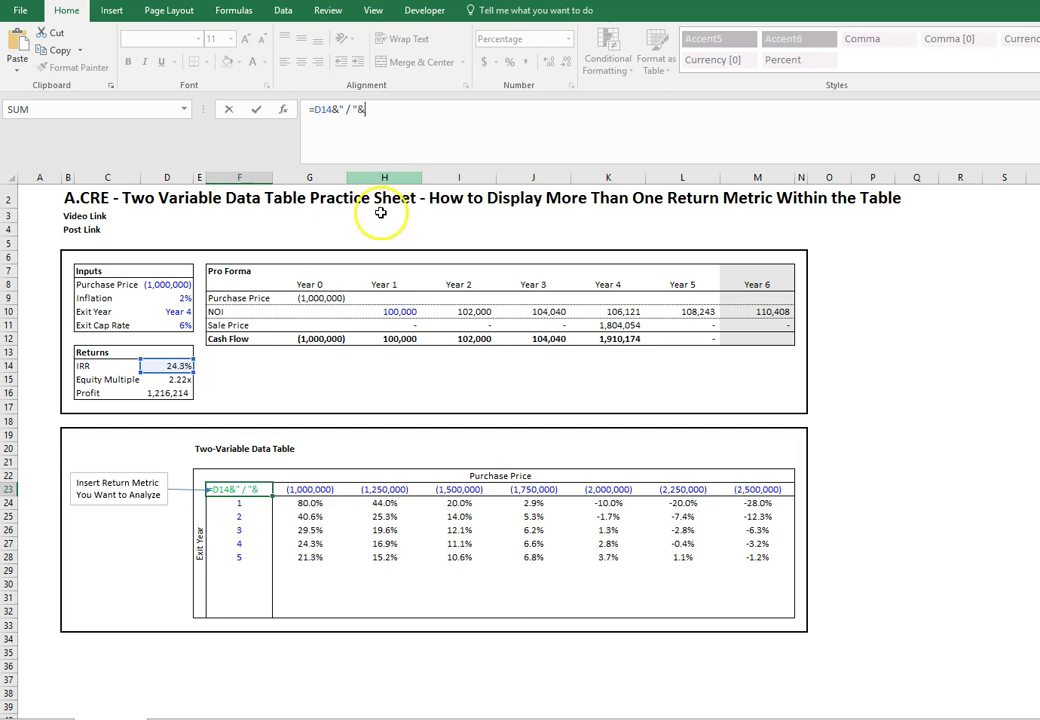
click(182, 380)
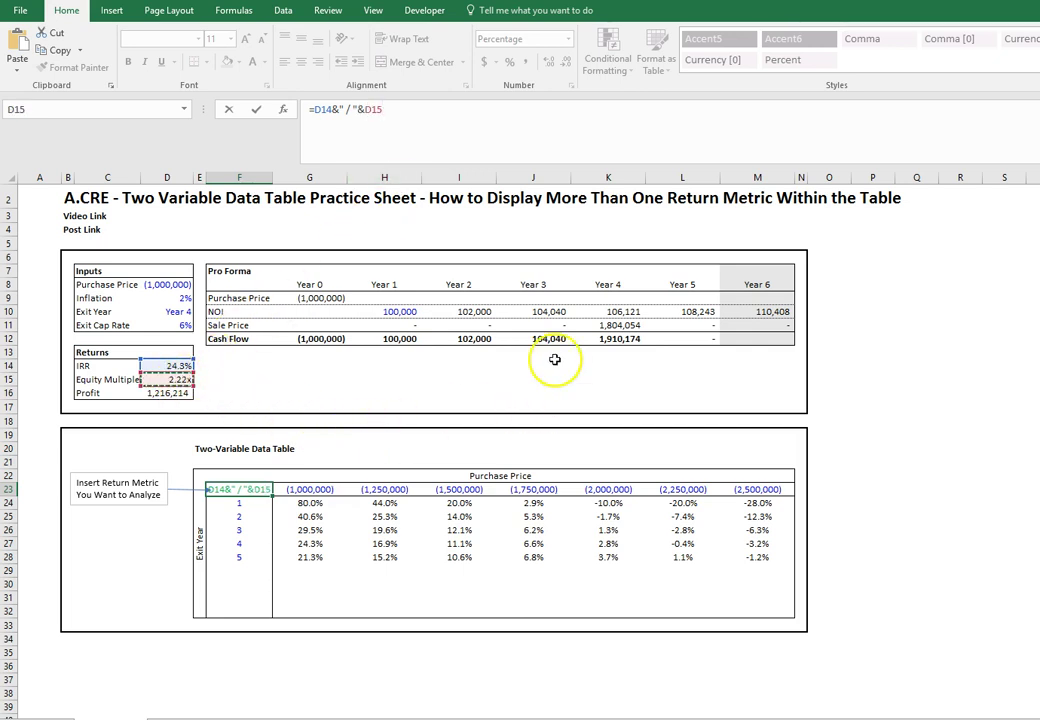
key(Return)
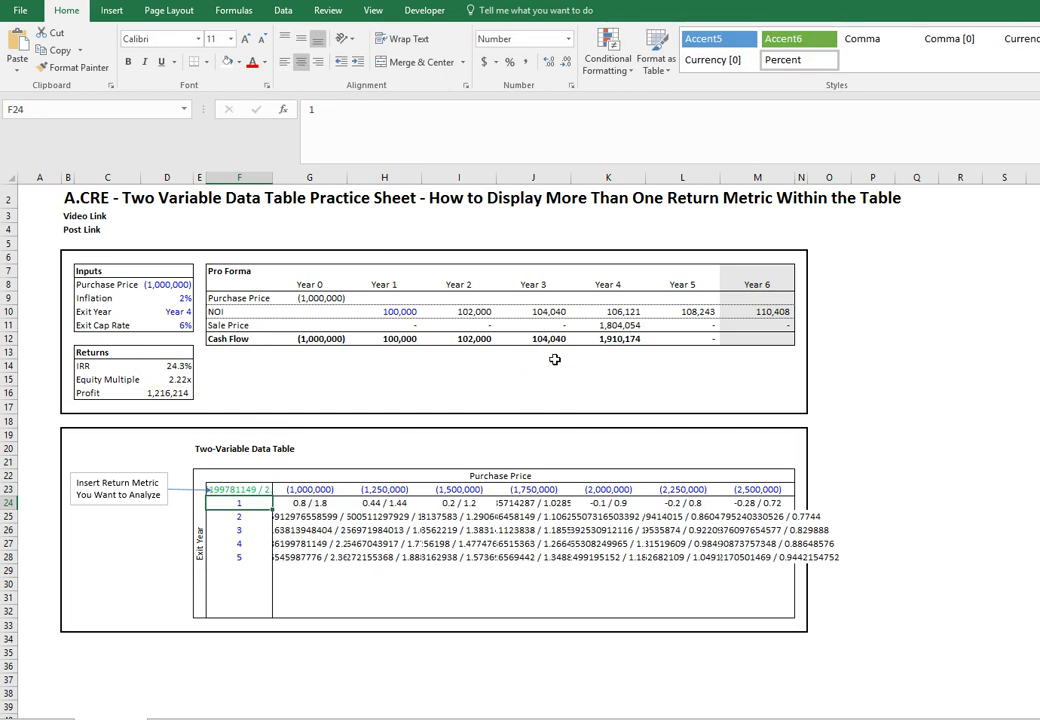
Step: Inspect the combined 0.8 / 1.8 results in the data table, starting at G24
click(304, 503)
click(306, 516)
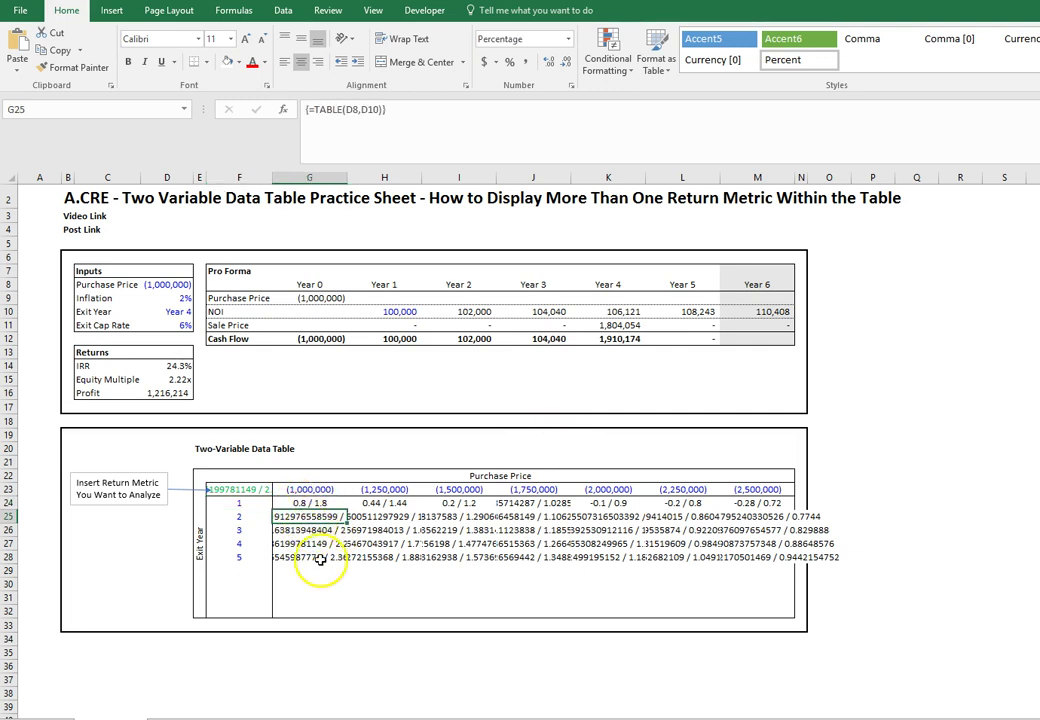
click(305, 503)
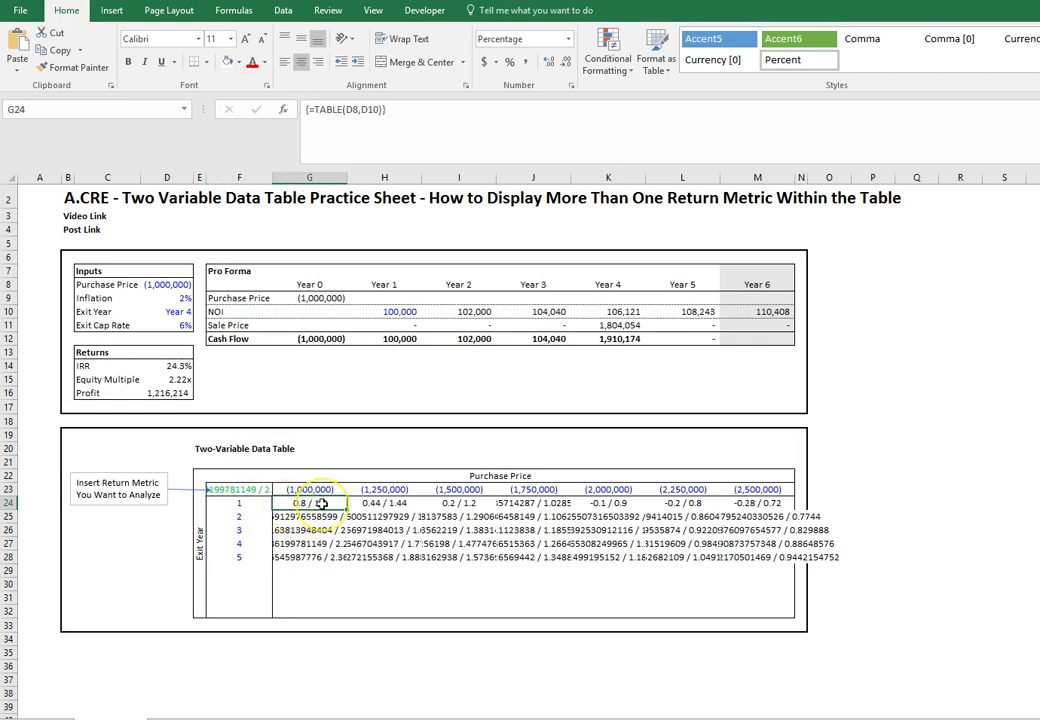
Step: Set the Exit Year in D10 to Year 1, then reselect F23
click(176, 311)
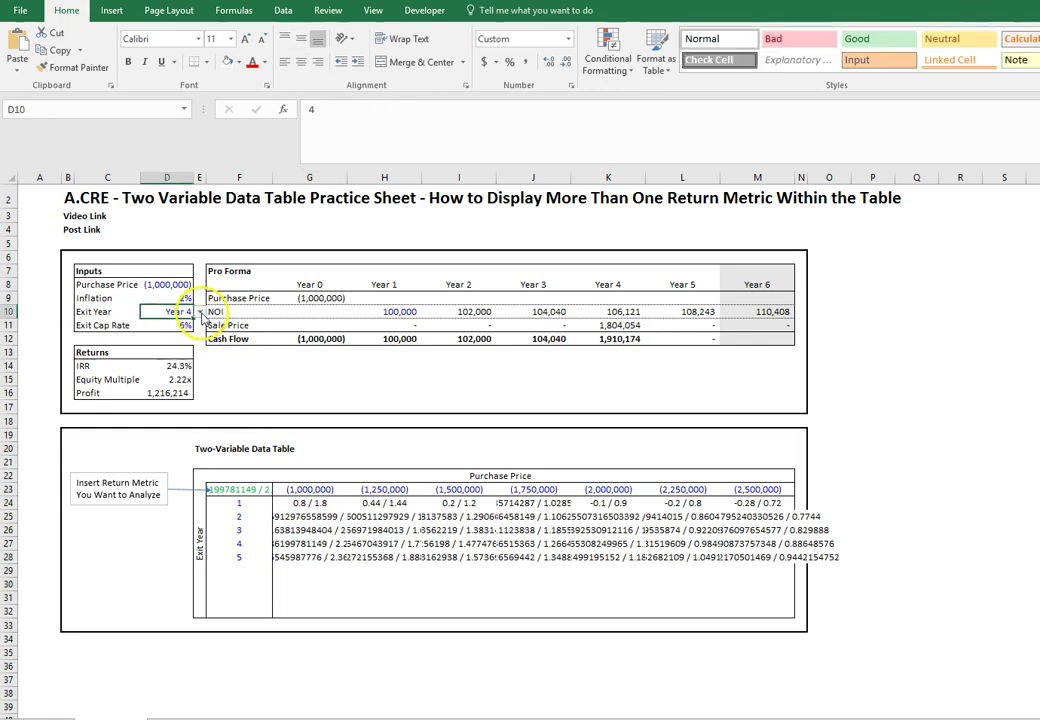
click(199, 312)
click(187, 324)
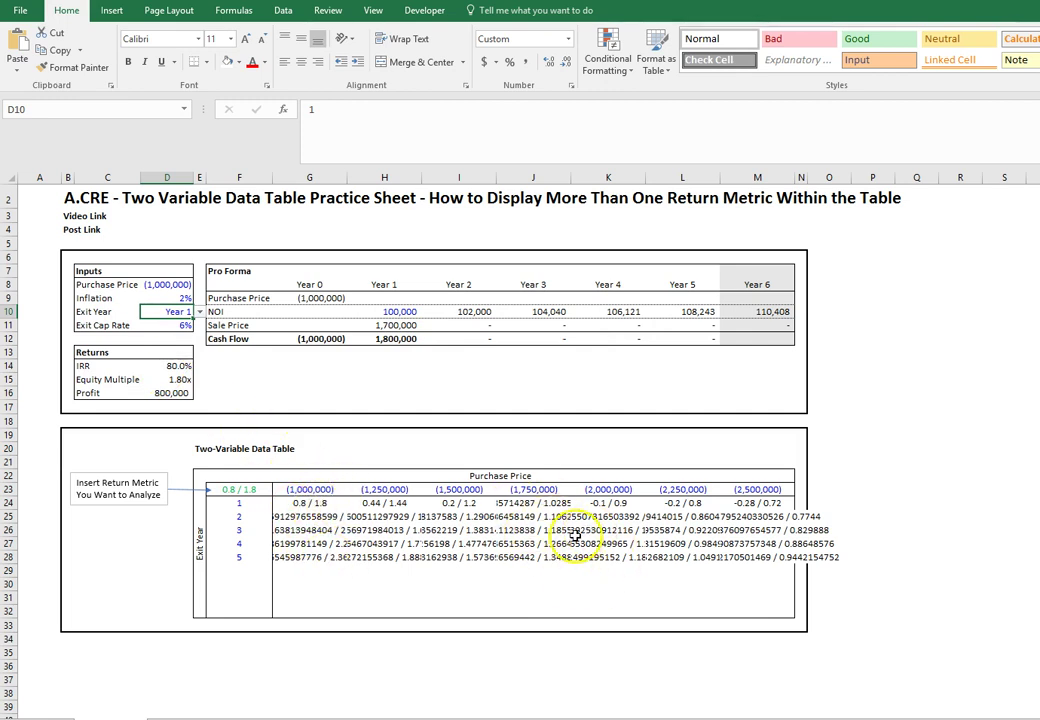
click(262, 488)
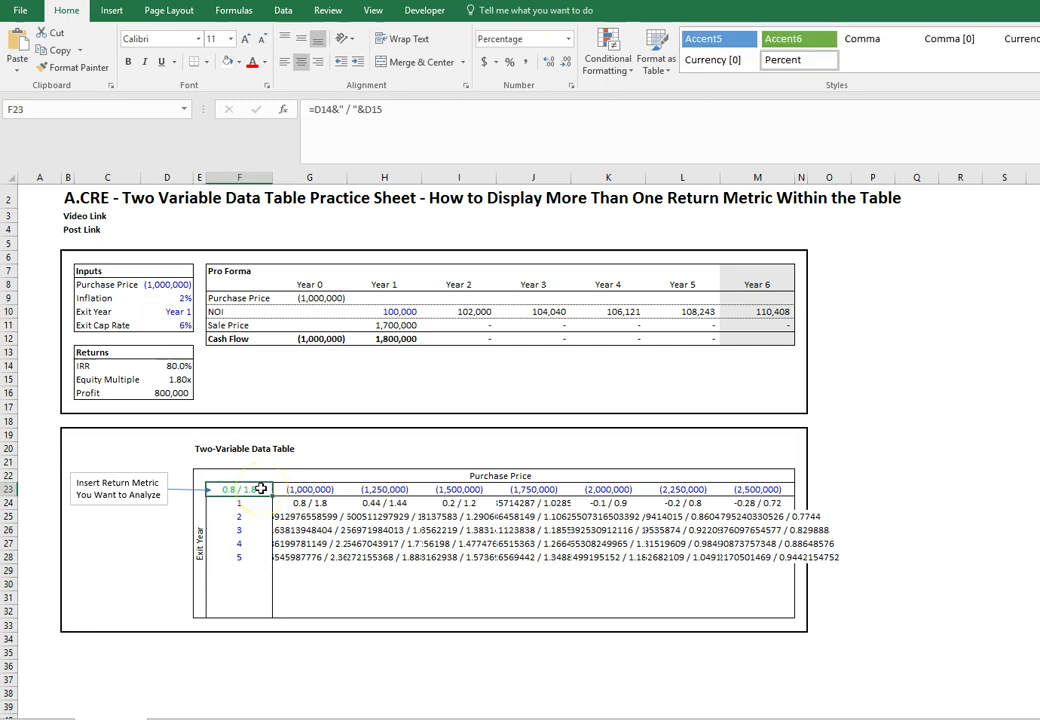
Step: Begin wrapping D14 in a TEXT function with the format code "##.0"
click(313, 108)
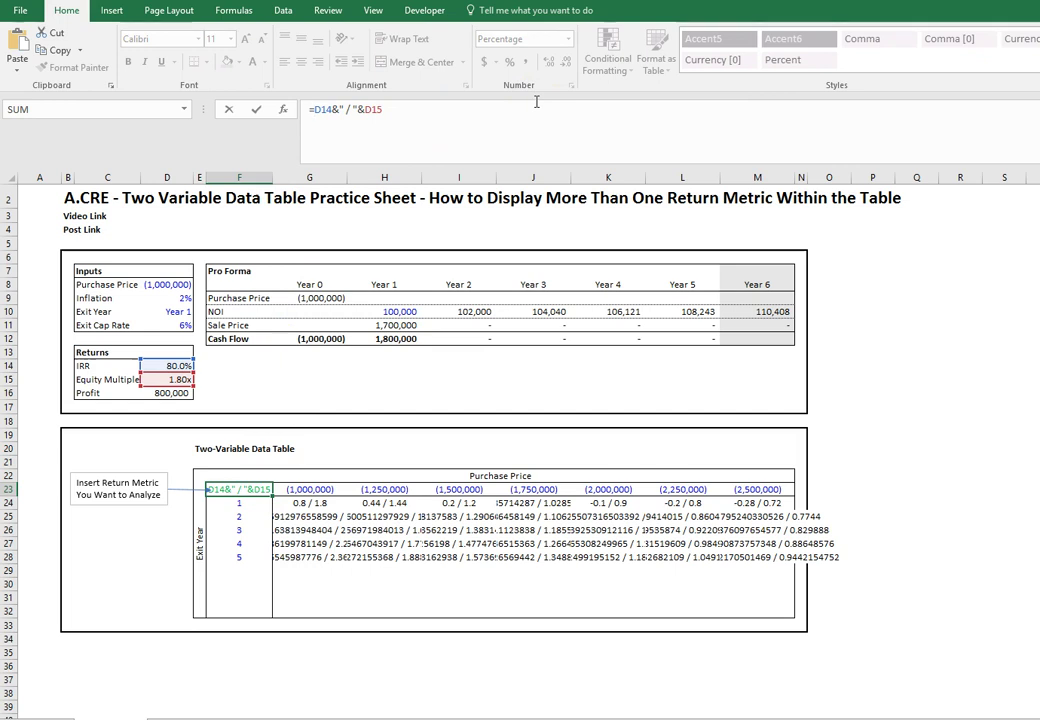
text(text()
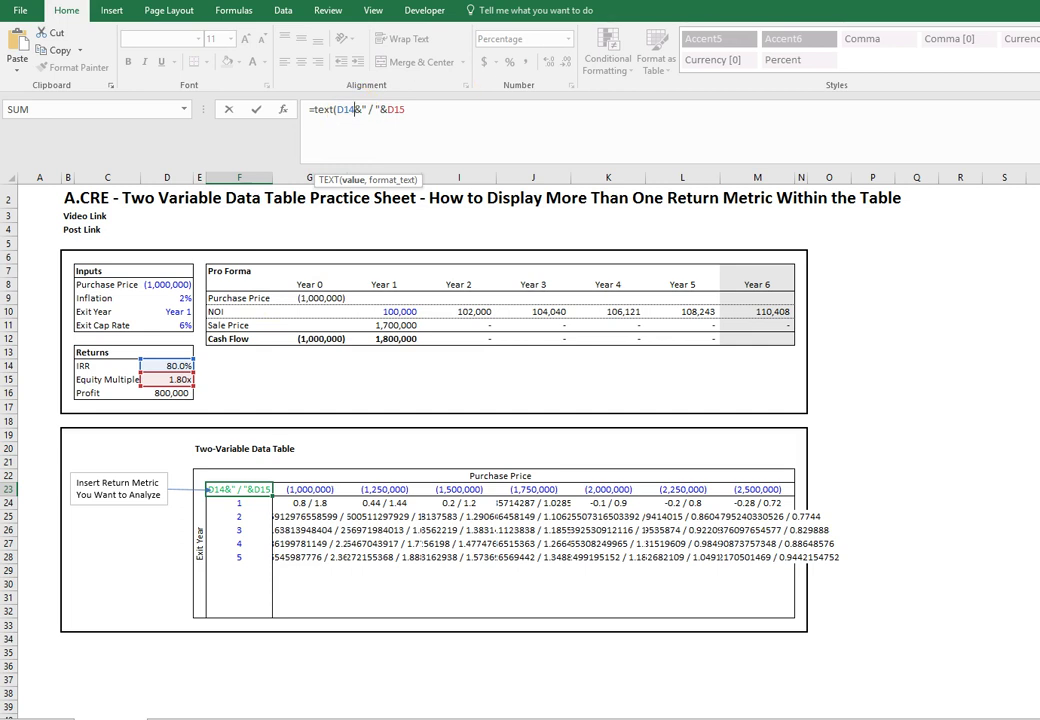
text(,")
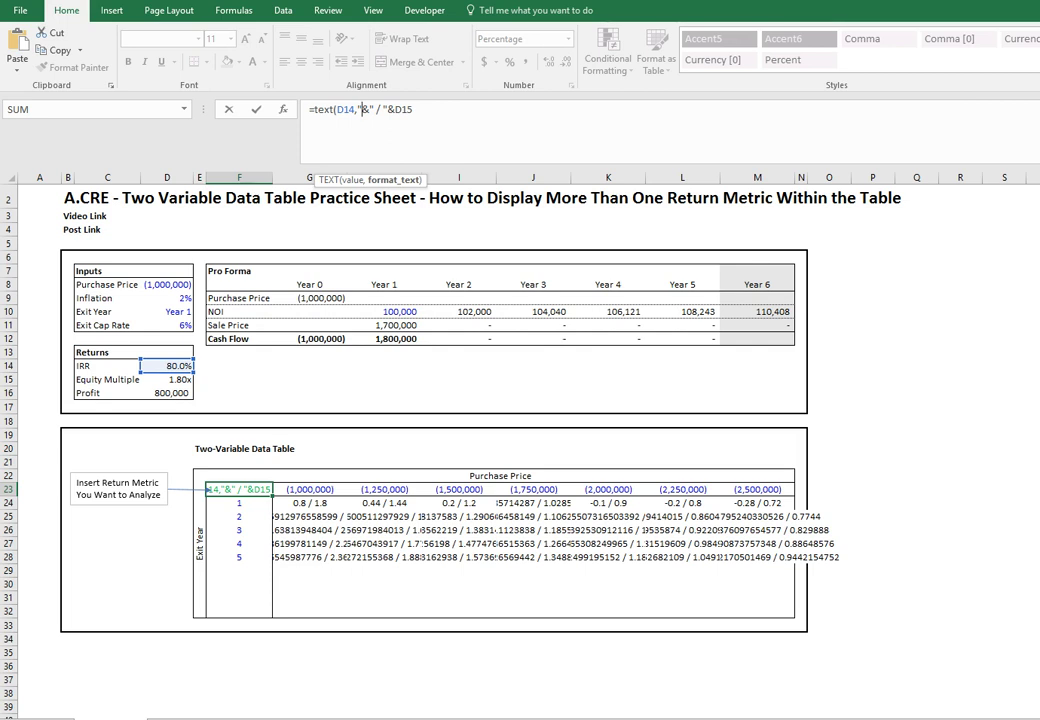
text(##.)
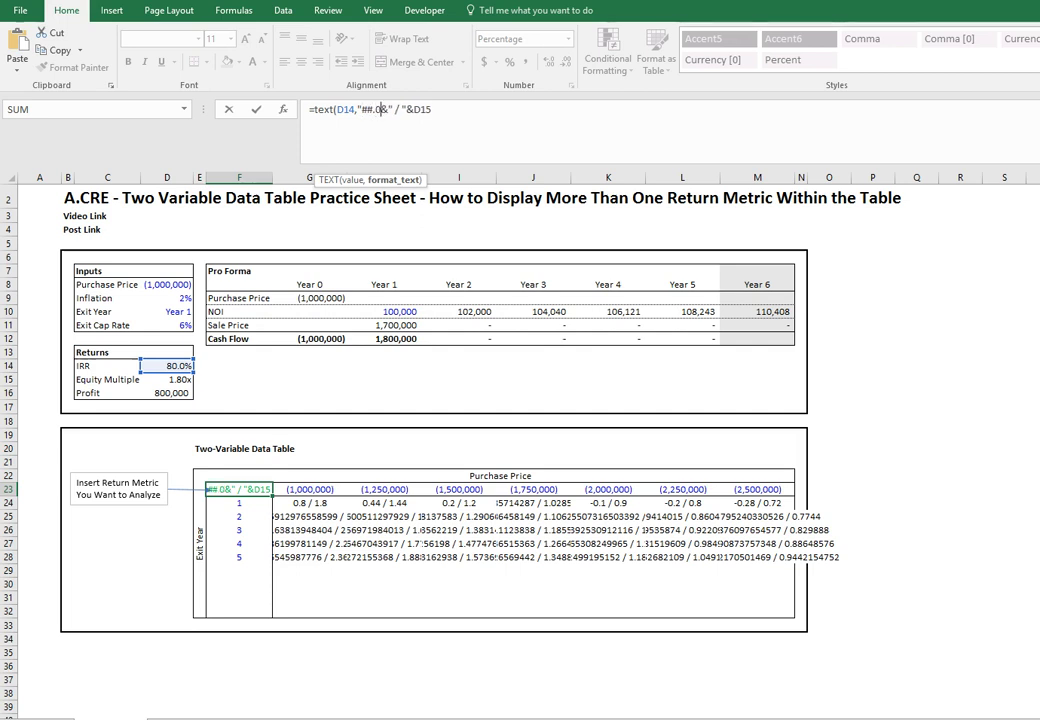
text(0)
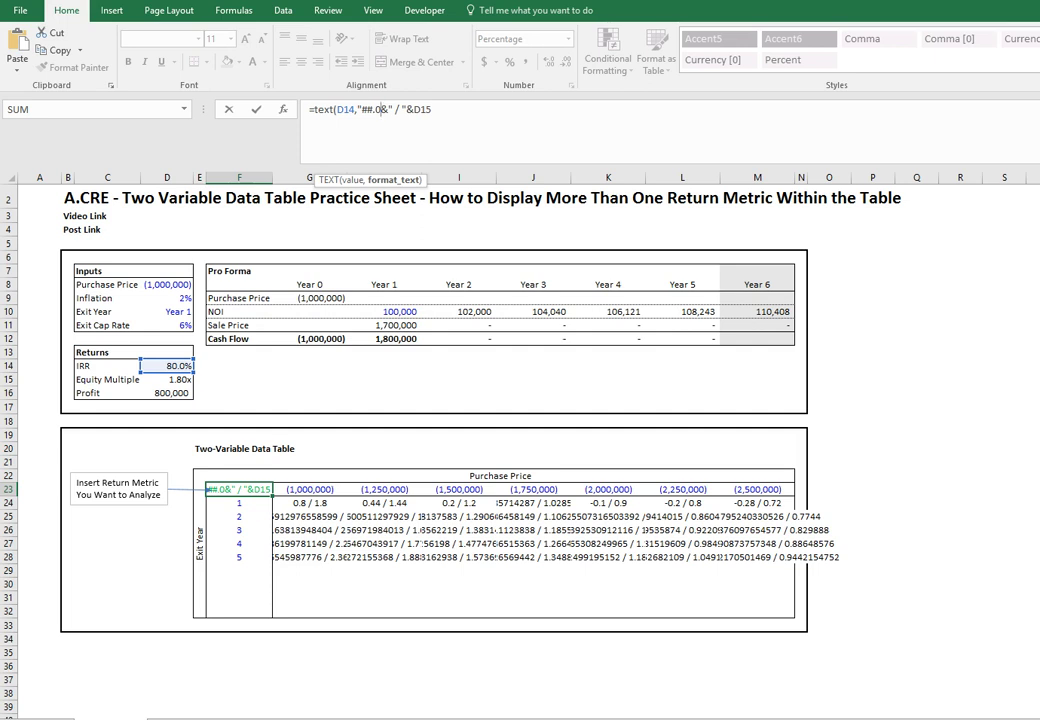
Step: Rework the IRR format code to "##.#" and close the TEXT function
click(381, 110)
key(BackSpace)
click(381, 110)
text(#)
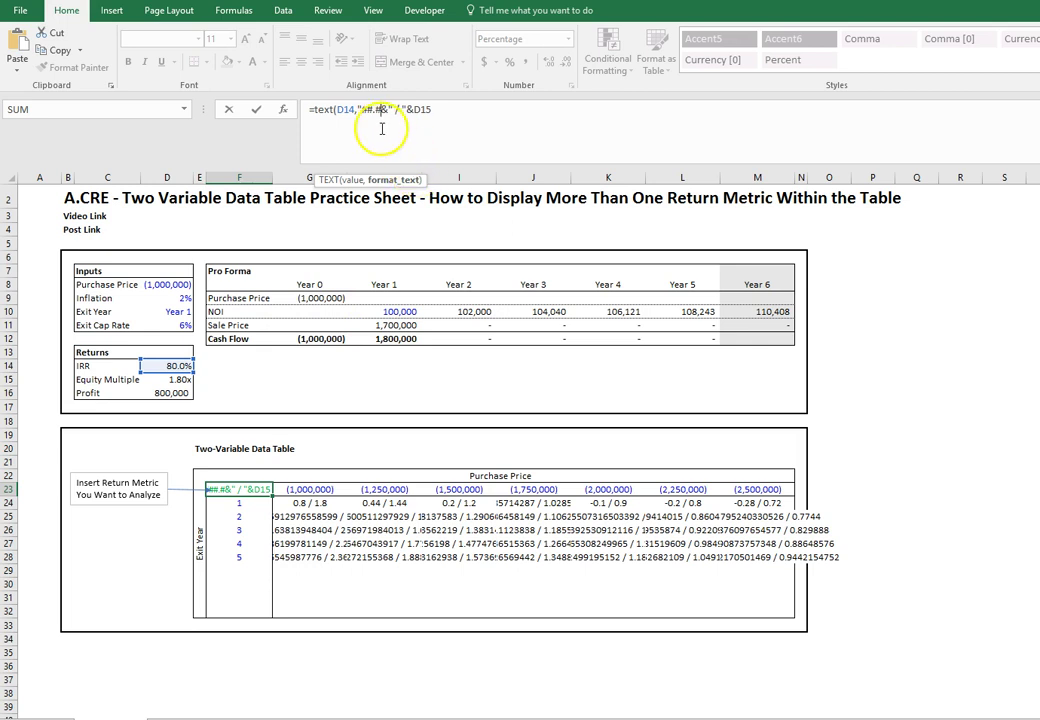
click(381, 109)
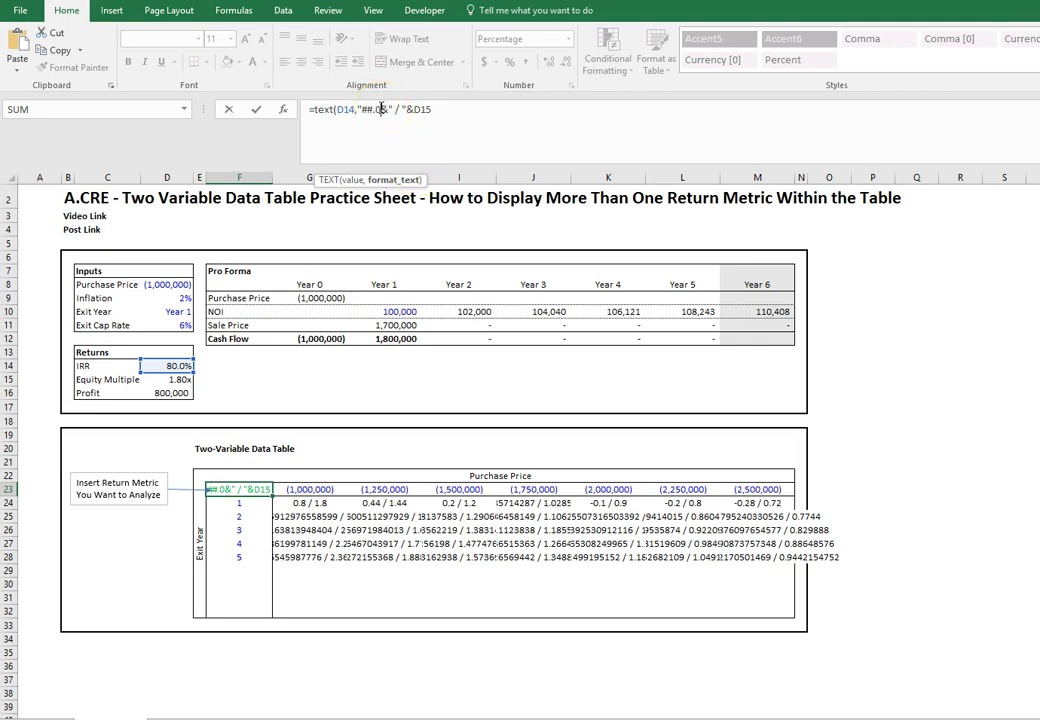
key(BackSpace)
text(0)
click(376, 113)
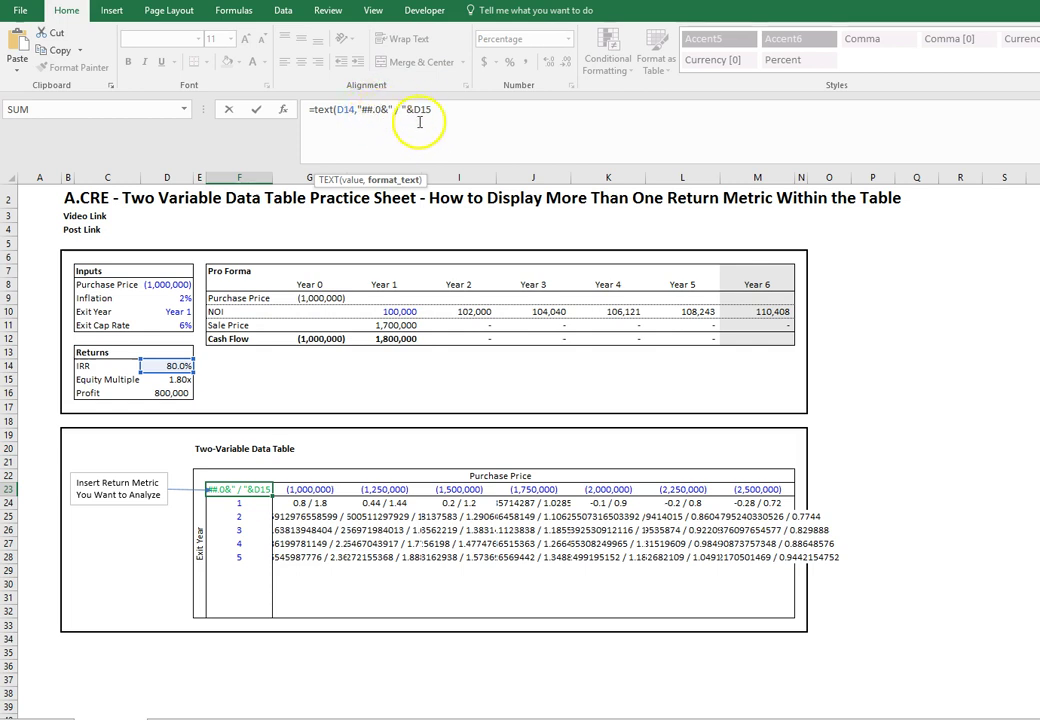
key(BackSpace)
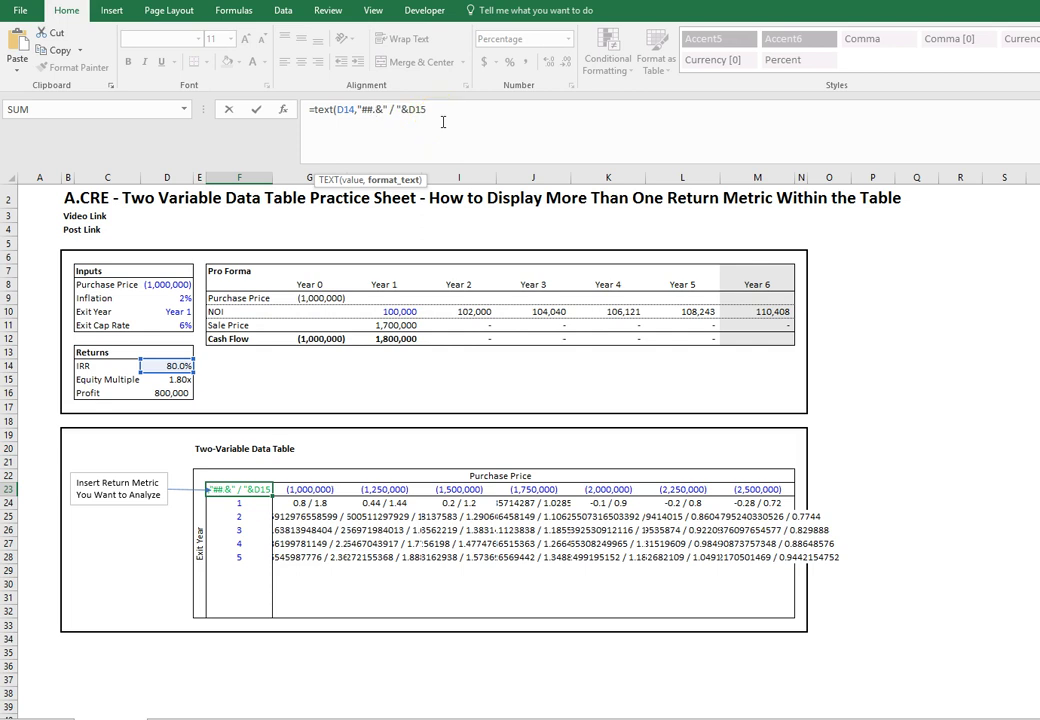
text(#")
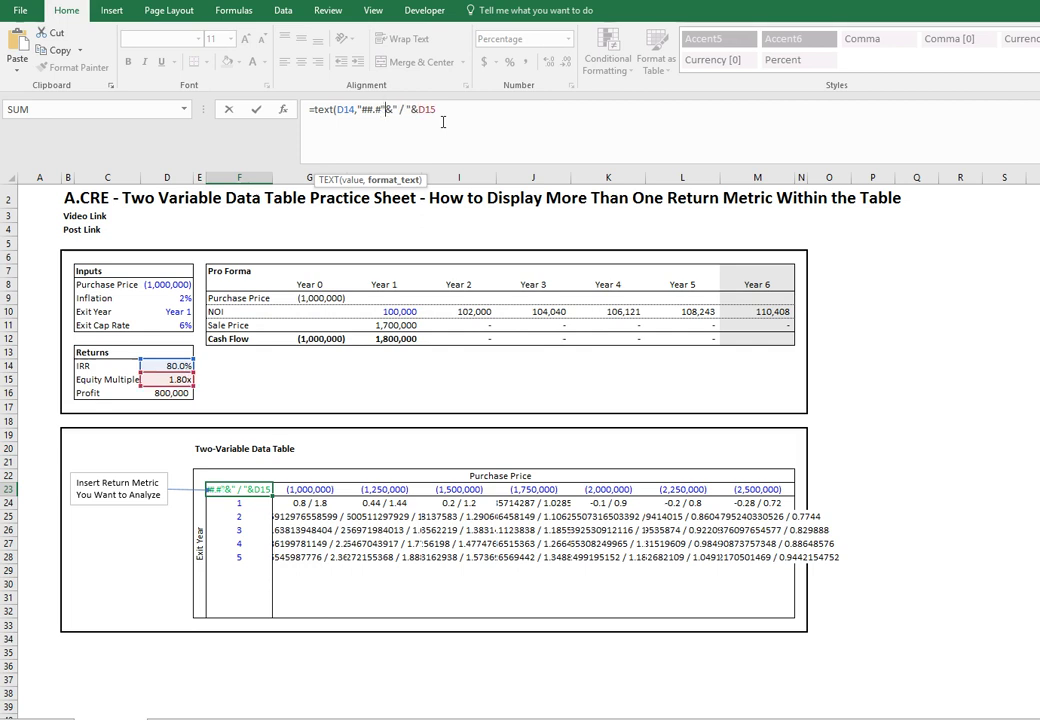
text())
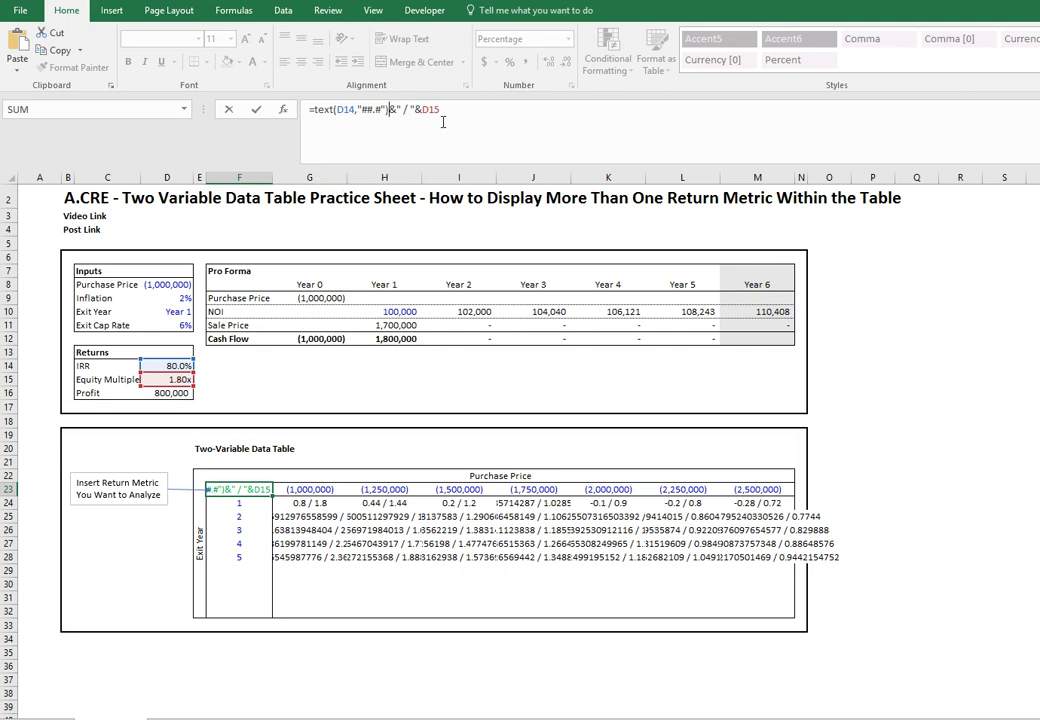
Step: Add % to the IRR format and begin a TEXT function before D15
click(382, 106)
click(443, 106)
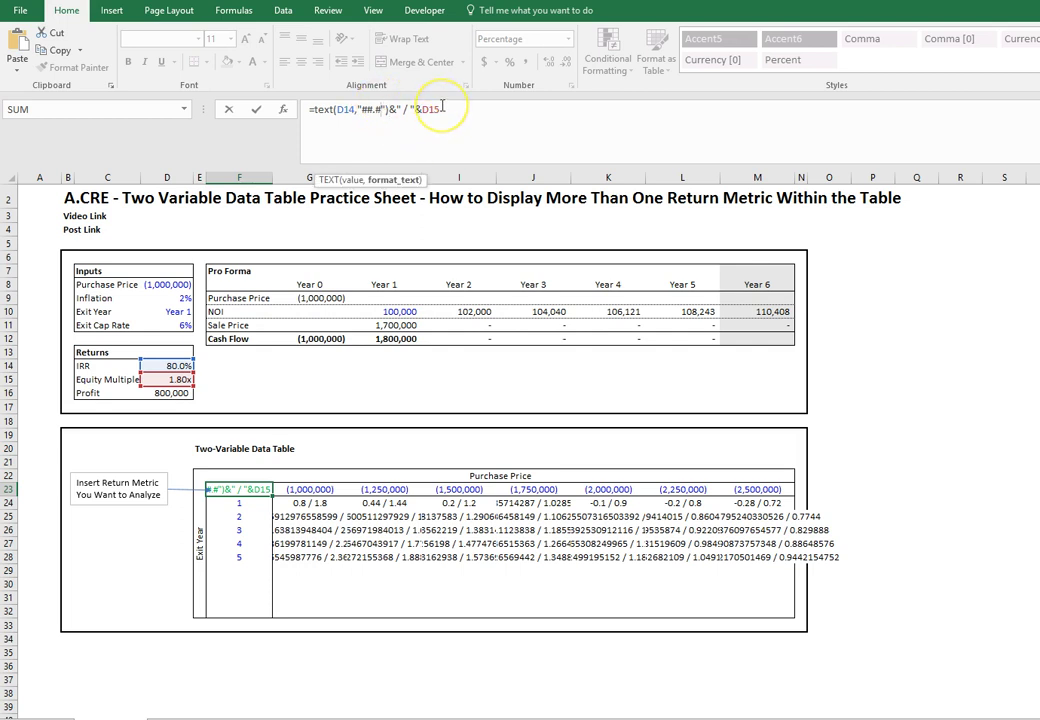
text(%)
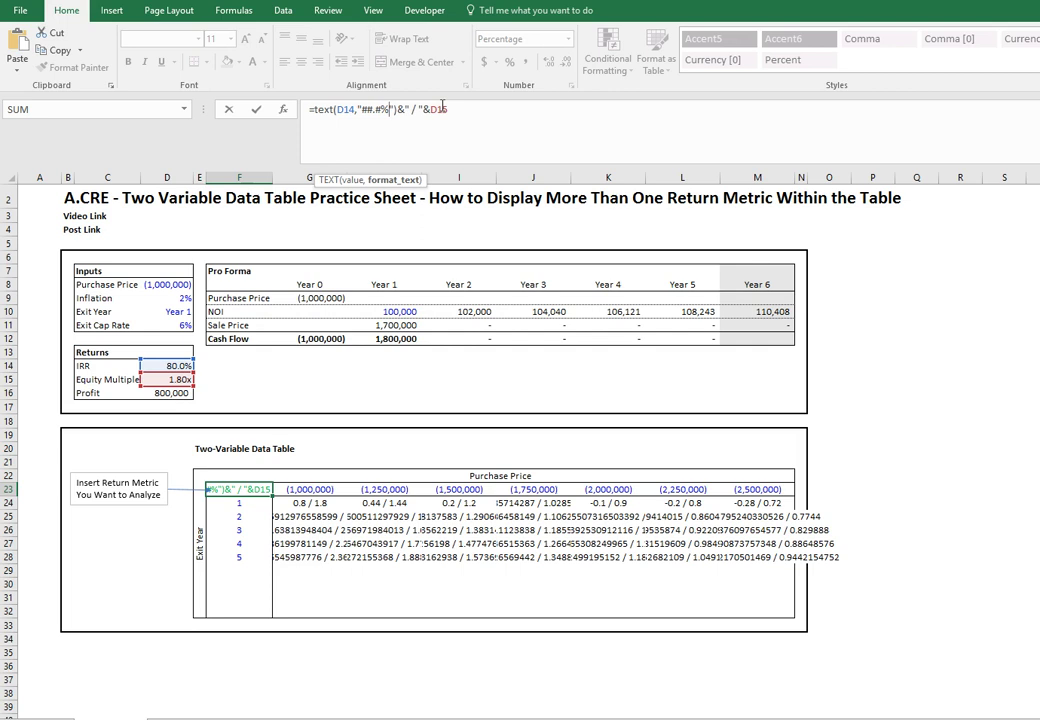
click(435, 107)
click(539, 129)
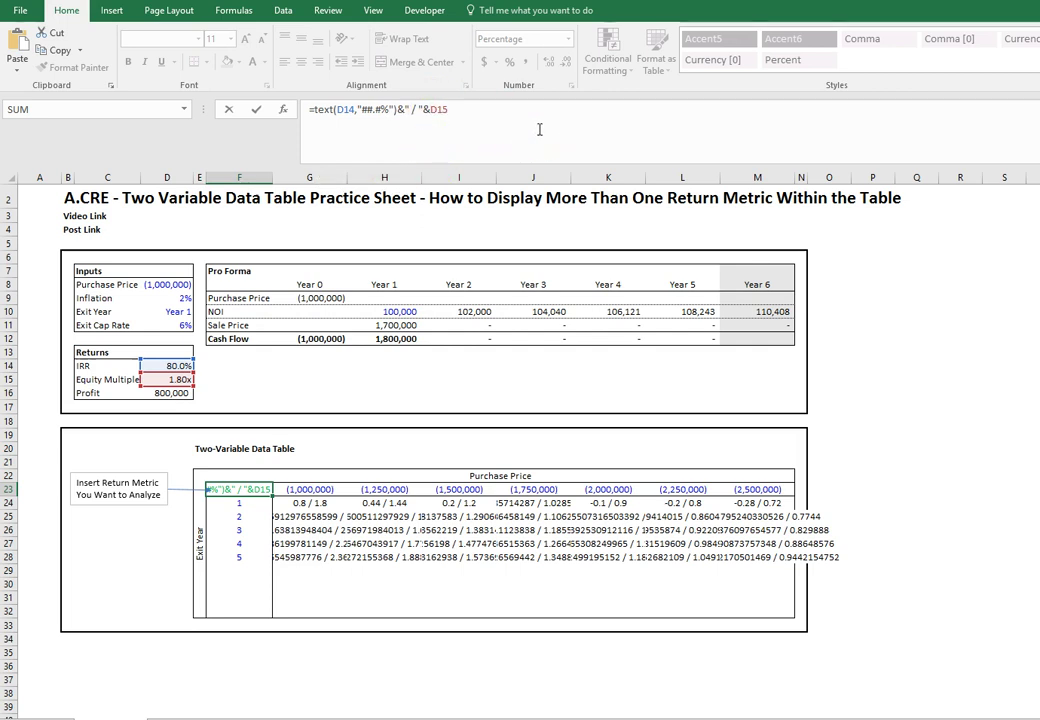
text(text()
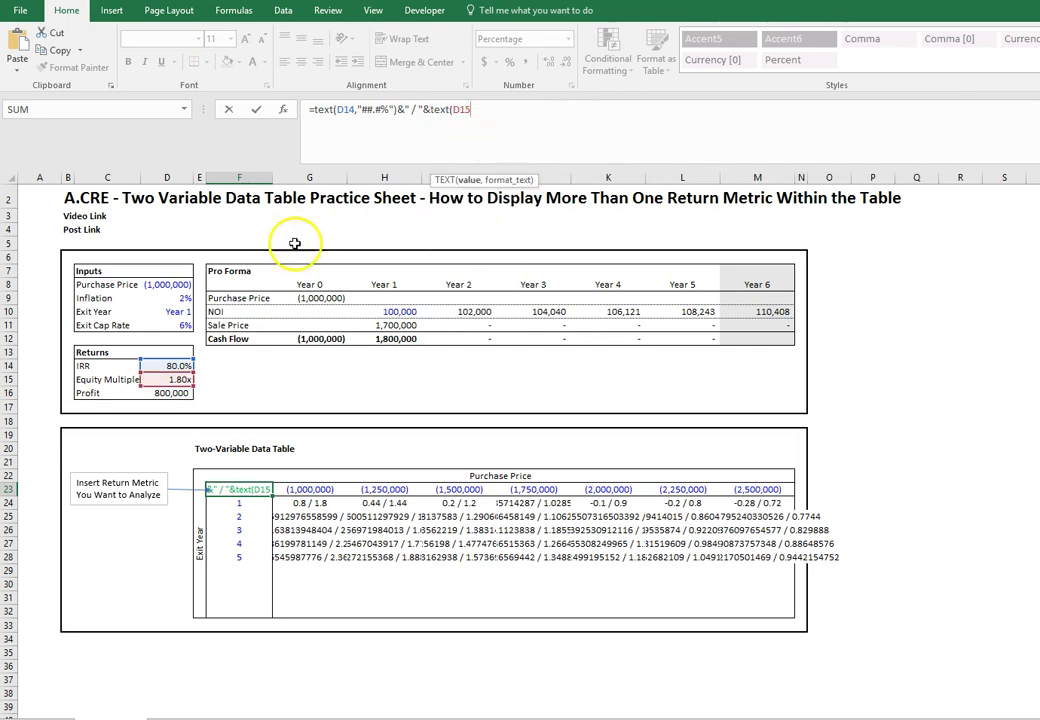
Step: Complete TEXT(D15,"#.#0x") and commit F23, giving table pairs like 80.% / 1.80x
text(,")
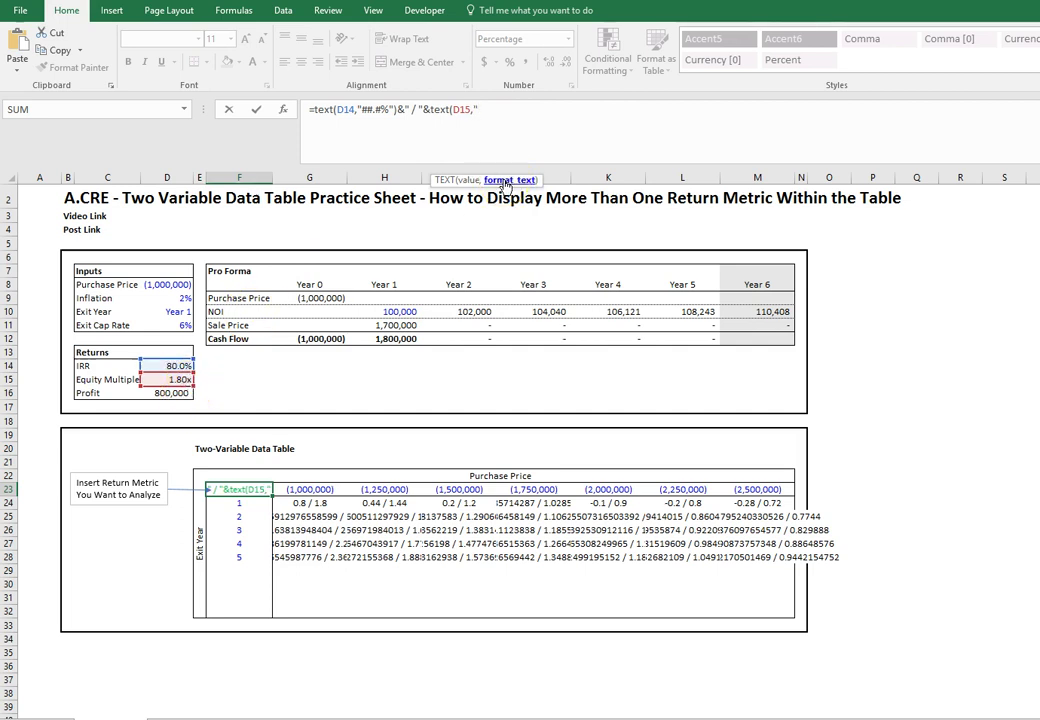
text(#)
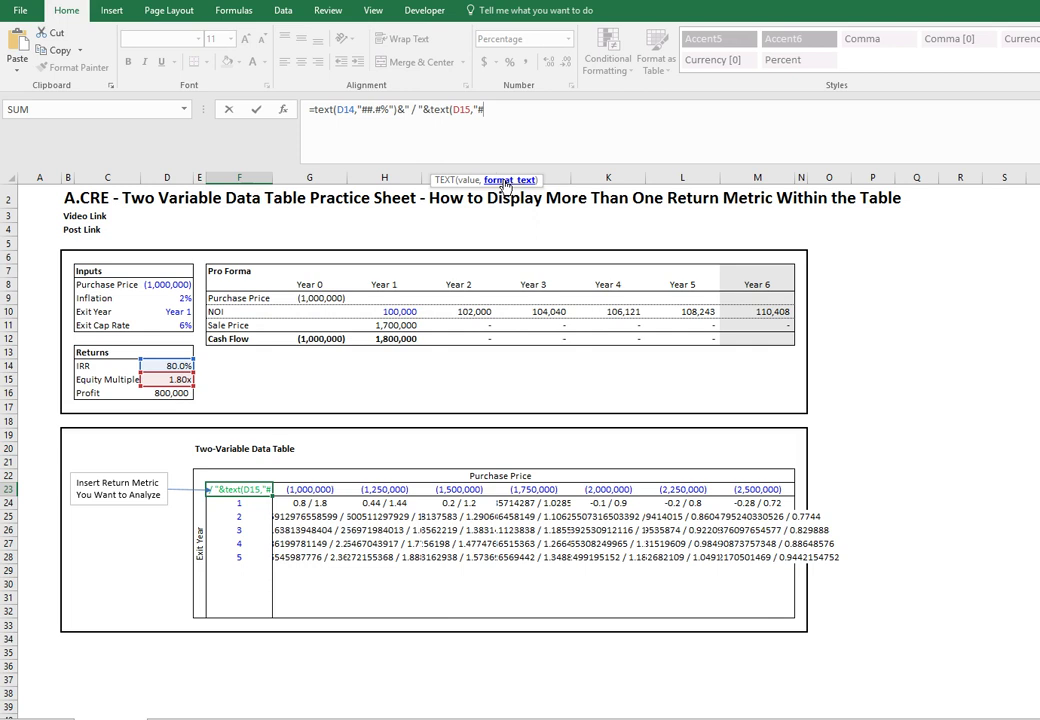
text(.#0"))
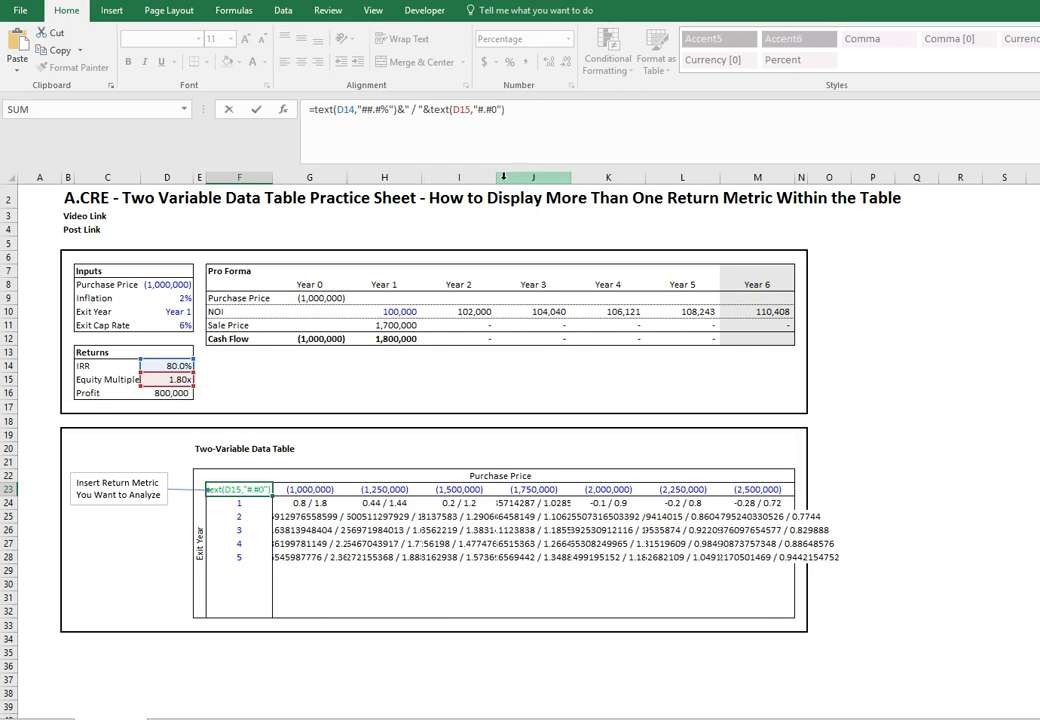
click(496, 109)
text(x)
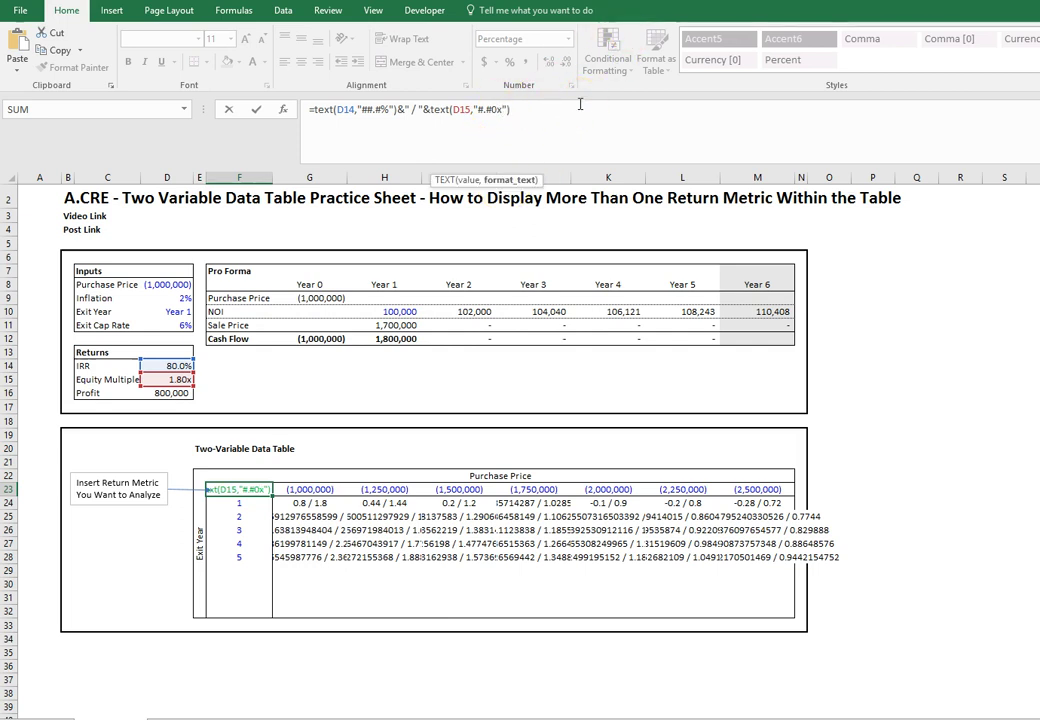
key(Return)
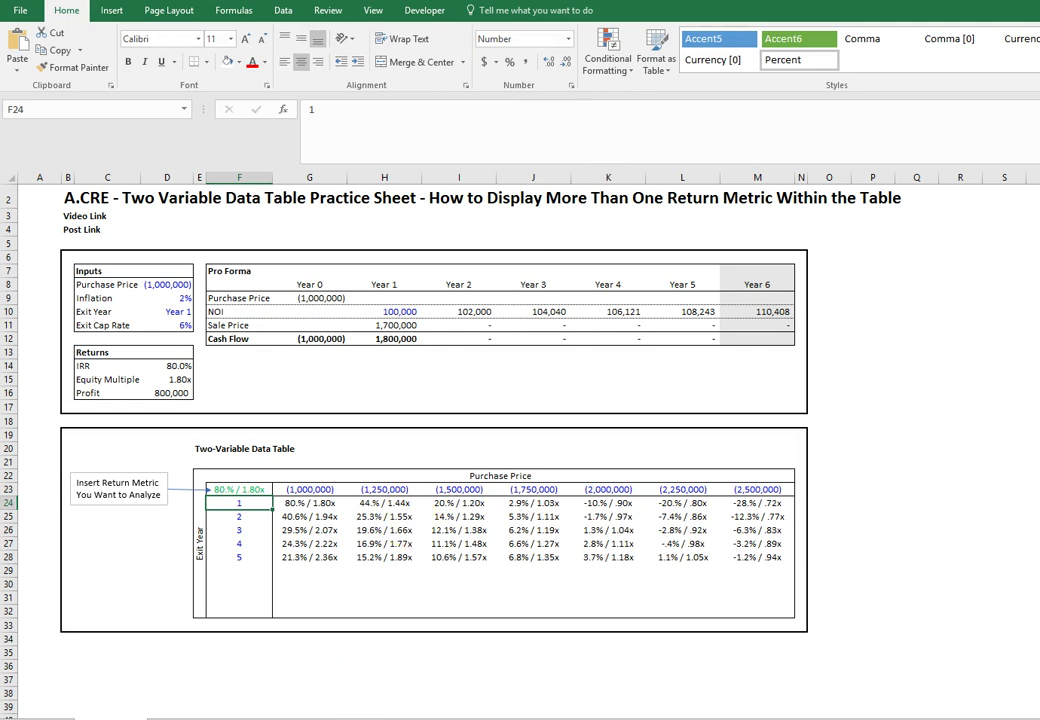
mouse_move(385, 718)
click(311, 502)
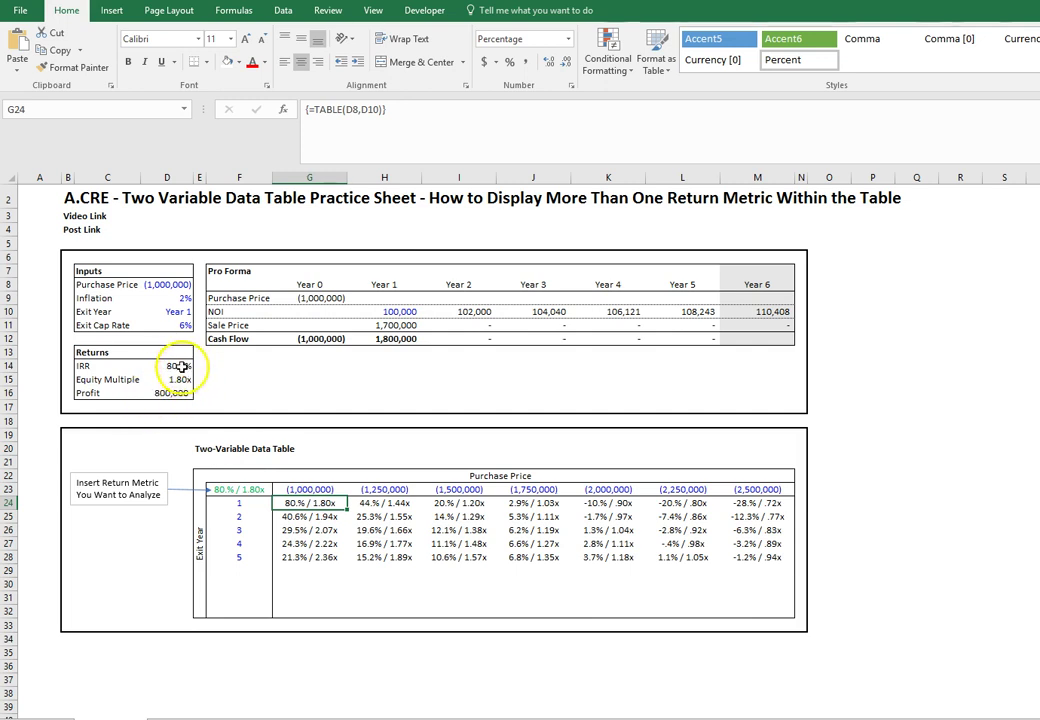
click(241, 489)
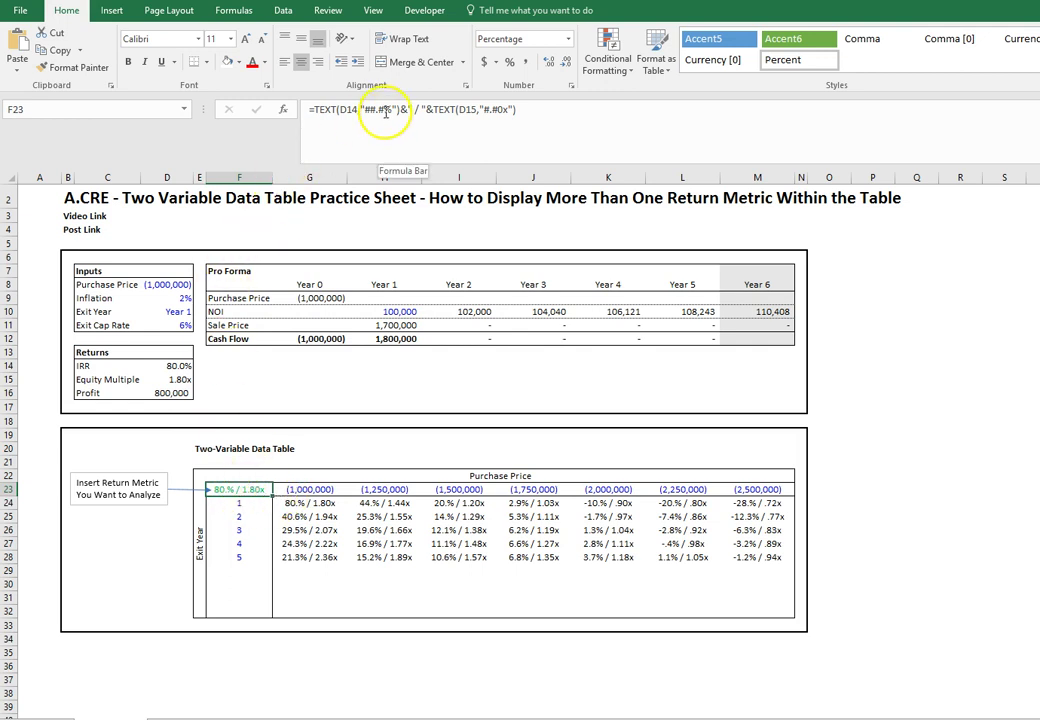
Step: Change F23's IRR format to "##.0%" so cells read like 80.0% / 1.80x
click(345, 108)
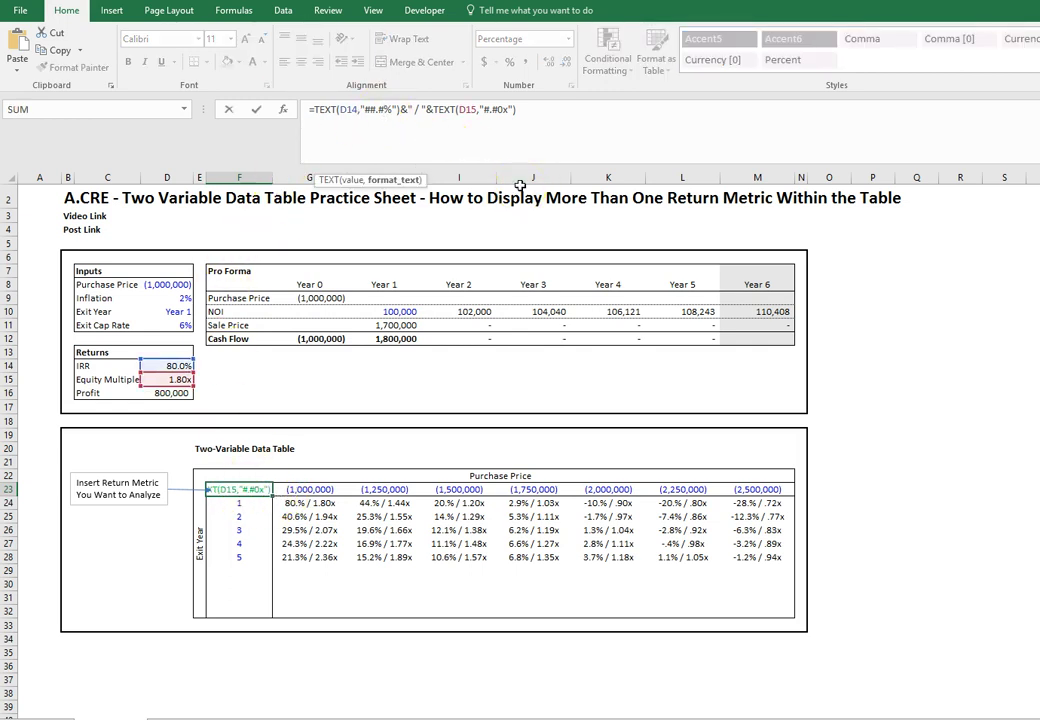
key(BackSpace)
text(0)
key(Return)
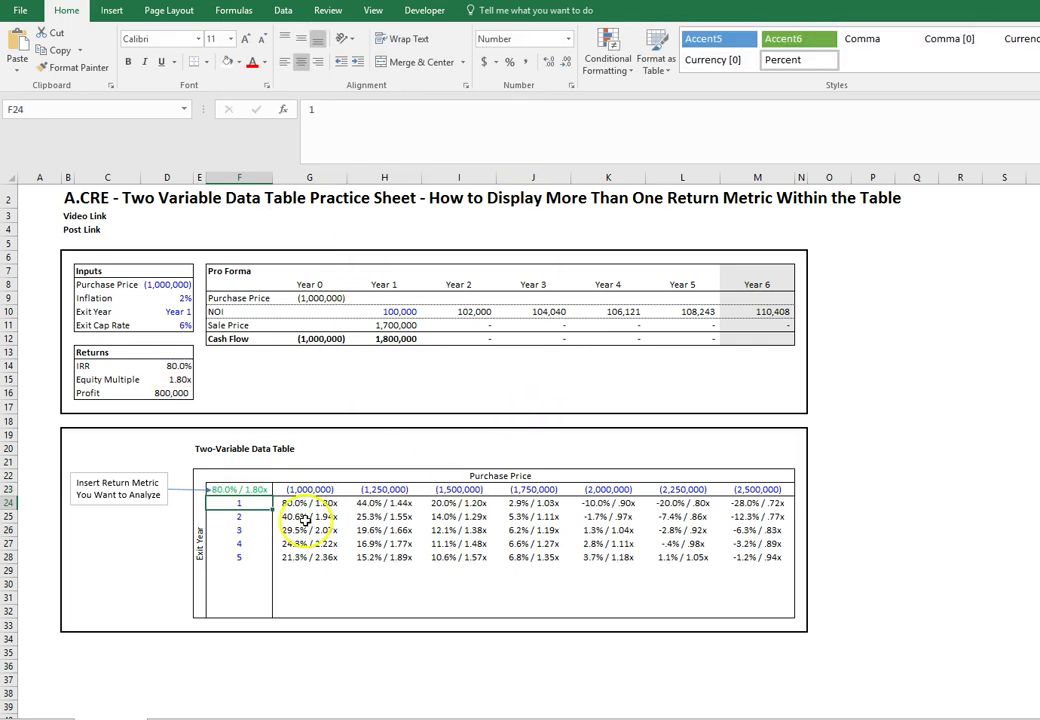
Step: Reselect F23, reopen its formula and recommit it unchanged
click(258, 490)
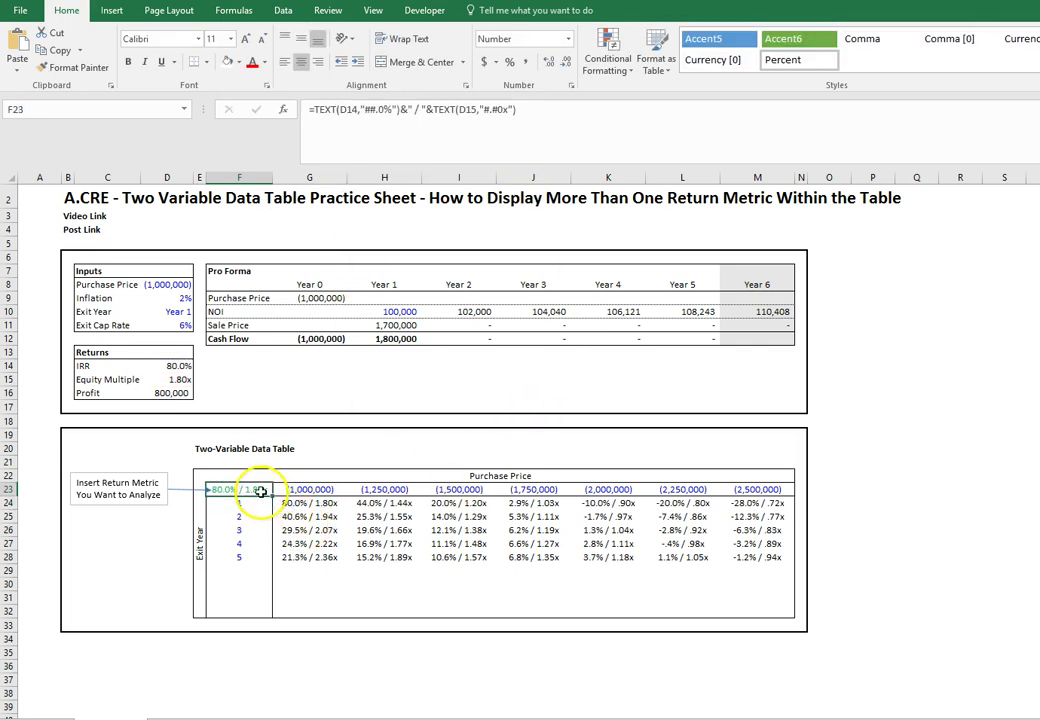
click(382, 113)
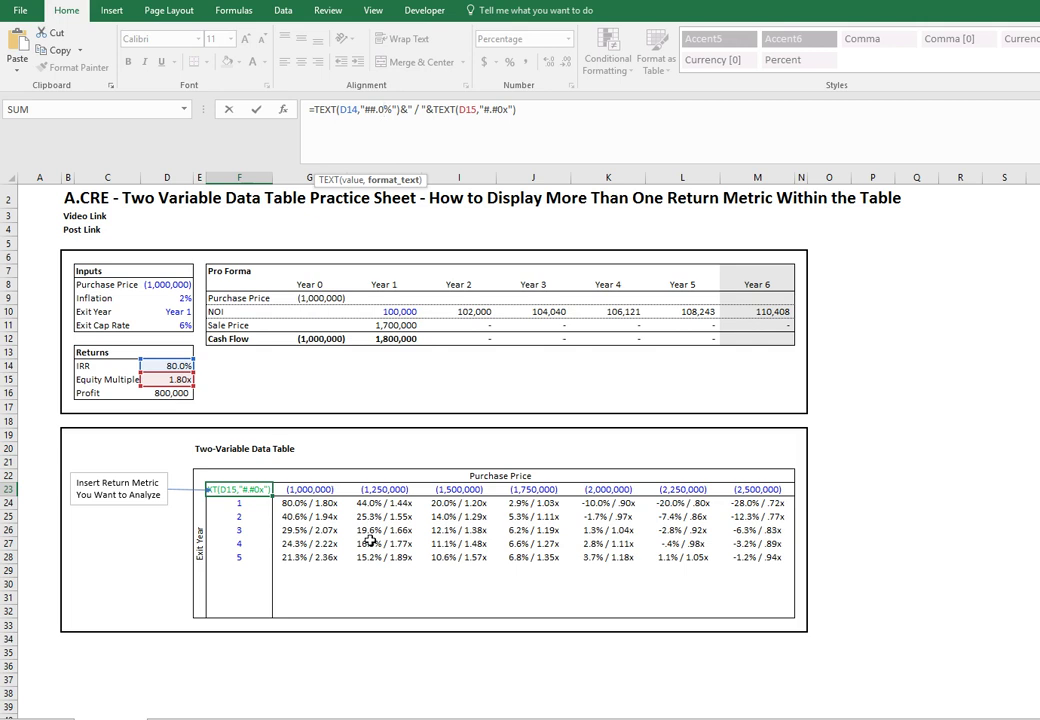
key(ctrl+Return)
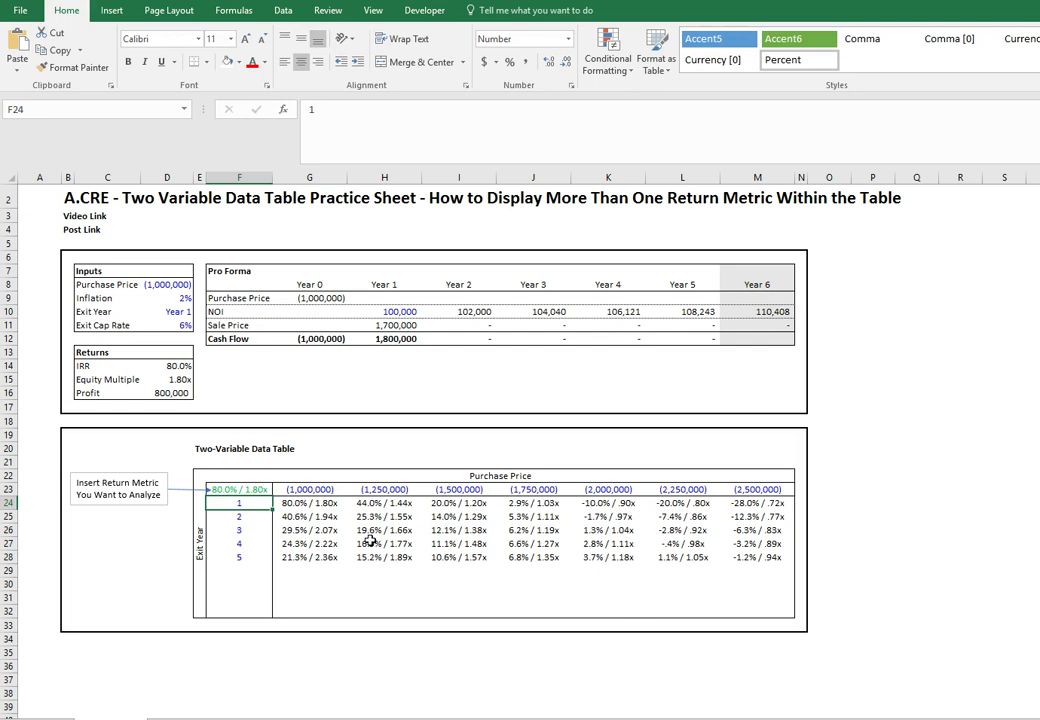